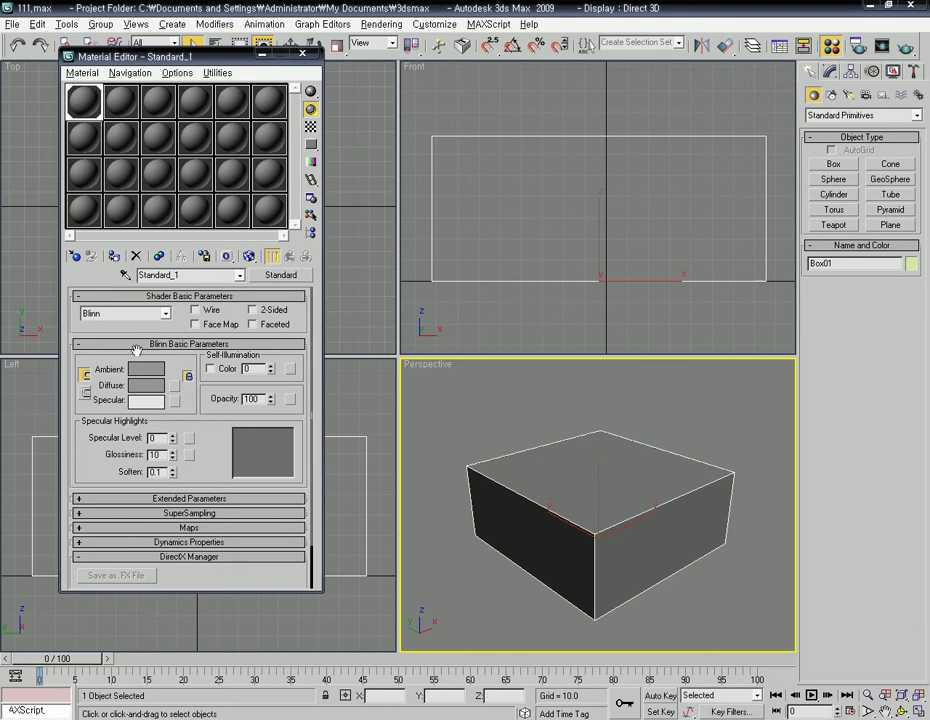
Step: Set the box material's diffuse colour to light purple with red 216, green 150 and blue 238
{"action": "left_click", "coordinate": [150, 387]}
{"action": "left_click", "coordinate": [342, 113]}
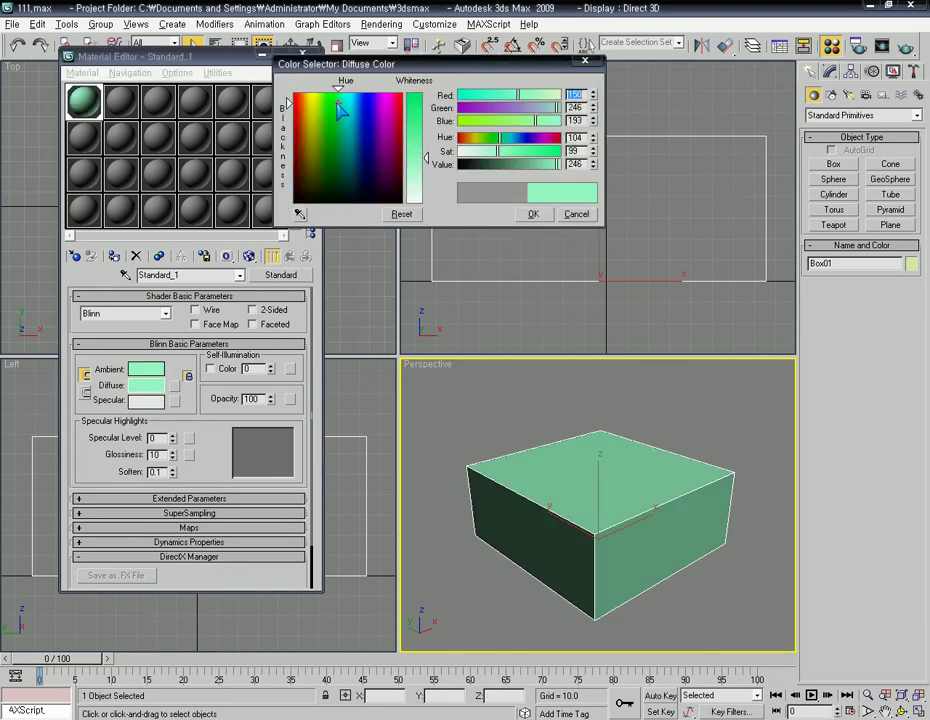
{"action": "left_click", "coordinate": [392, 105]}
{"action": "left_click", "coordinate": [353, 159]}
{"action": "left_click", "coordinate": [315, 127]}
{"action": "left_click", "coordinate": [380, 111]}
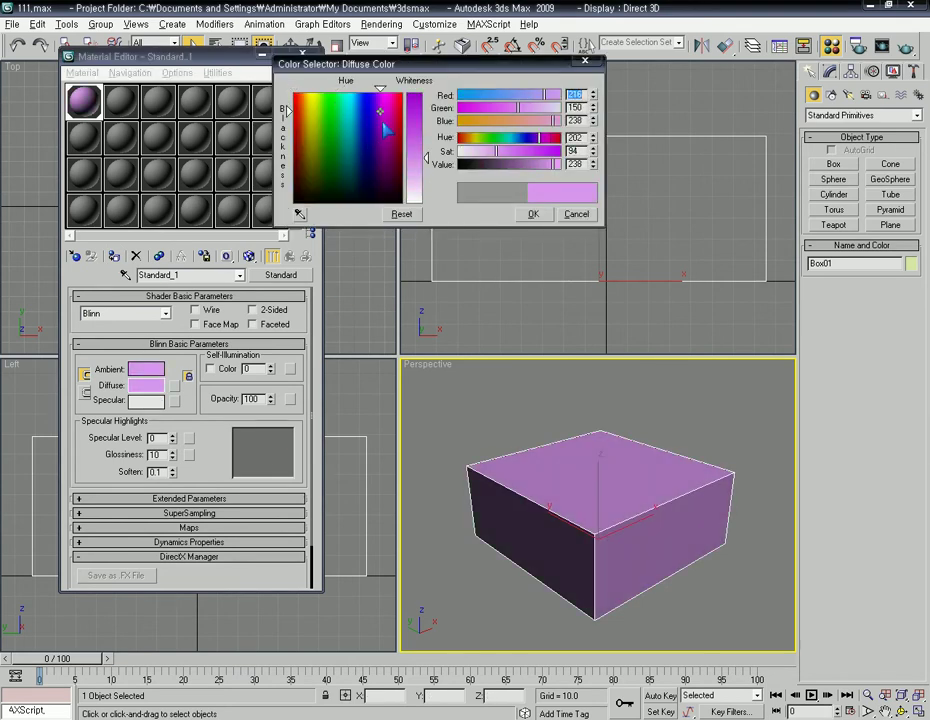
{"action": "left_click", "coordinate": [531, 214]}
{"action": "middle_click_drag", "start_coordinate": [634, 518], "coordinate": [655, 545], "text": "alt"}
{"action": "left_click", "coordinate": [666, 619]}
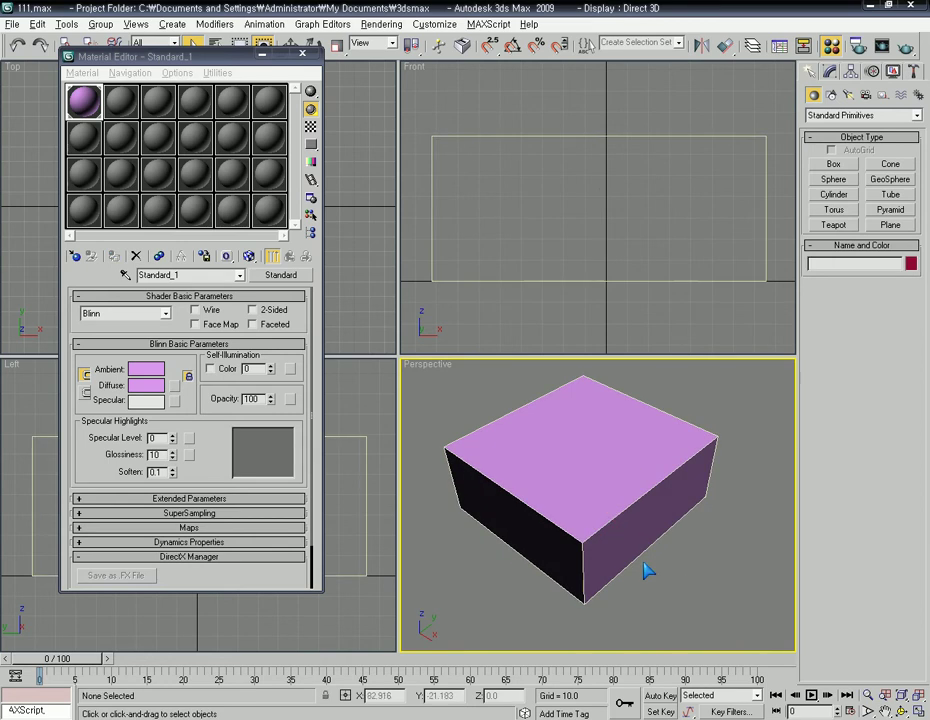
Step: Convert the purple box to an Editable Poly
{"action": "left_click", "coordinate": [521, 475]}
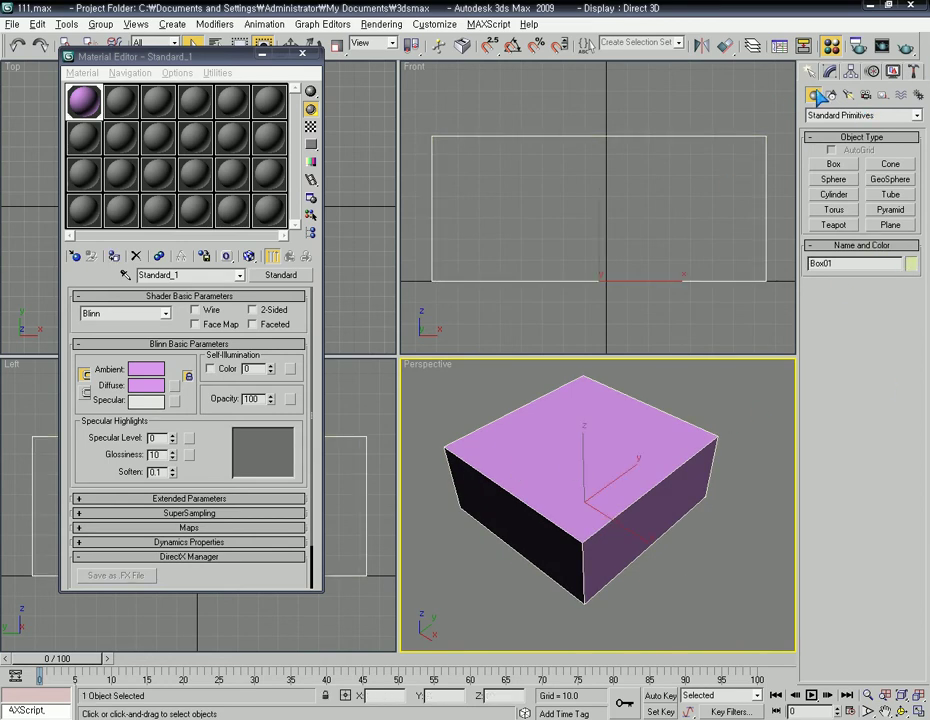
{"action": "right_click", "coordinate": [627, 418]}
{"action": "mouse_move", "coordinate": [645, 556]}
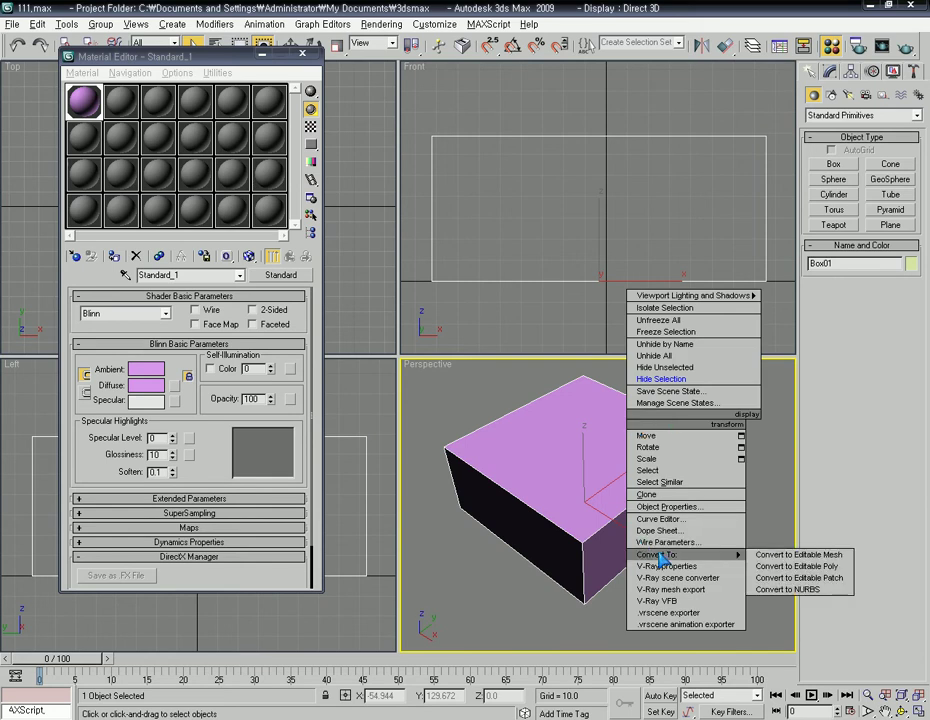
{"action": "left_click", "coordinate": [797, 566]}
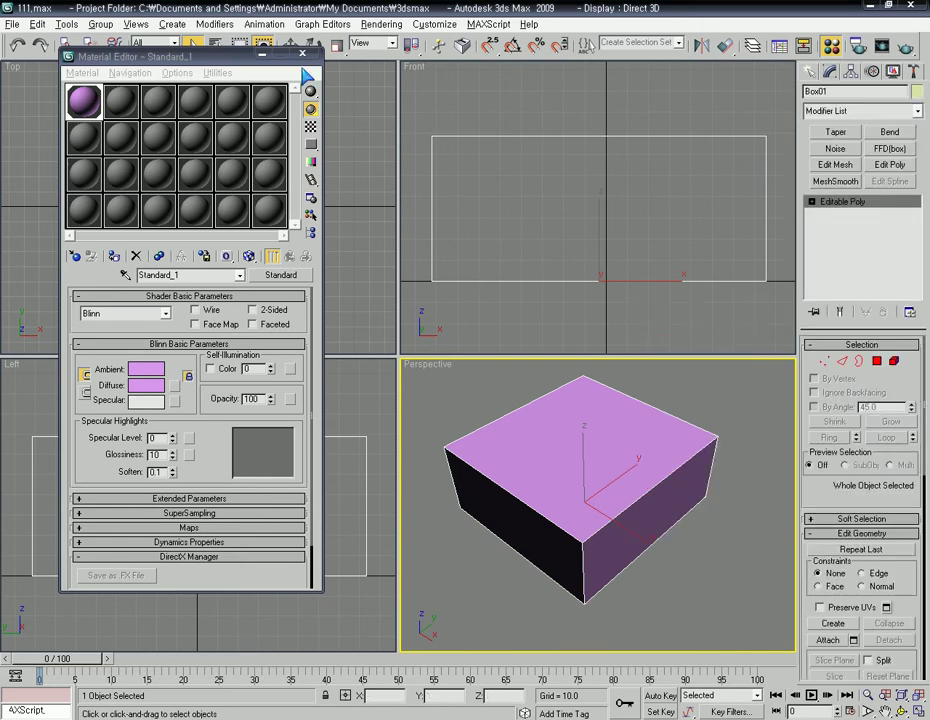
Step: Detach the box's top polygon as a separate object named Object01
{"action": "left_click_drag", "start_coordinate": [235, 56], "coordinate": [1, 318]}
{"action": "left_click", "coordinate": [877, 361]}
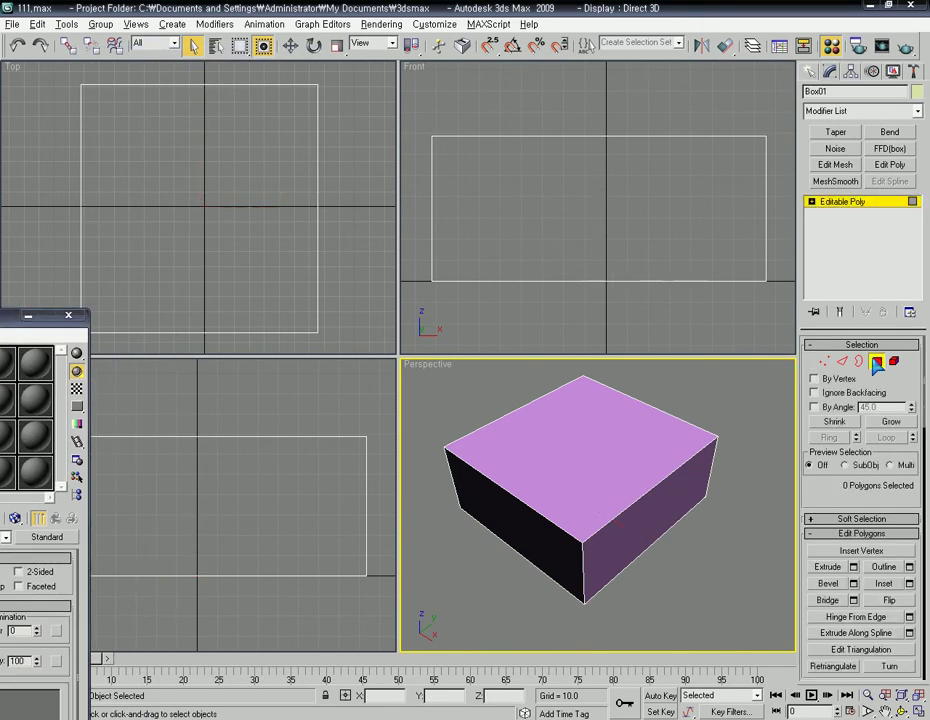
{"action": "left_click", "coordinate": [623, 455]}
{"action": "scroll", "coordinate": [843, 535], "scroll_direction": "down", "scroll_amount": 5}
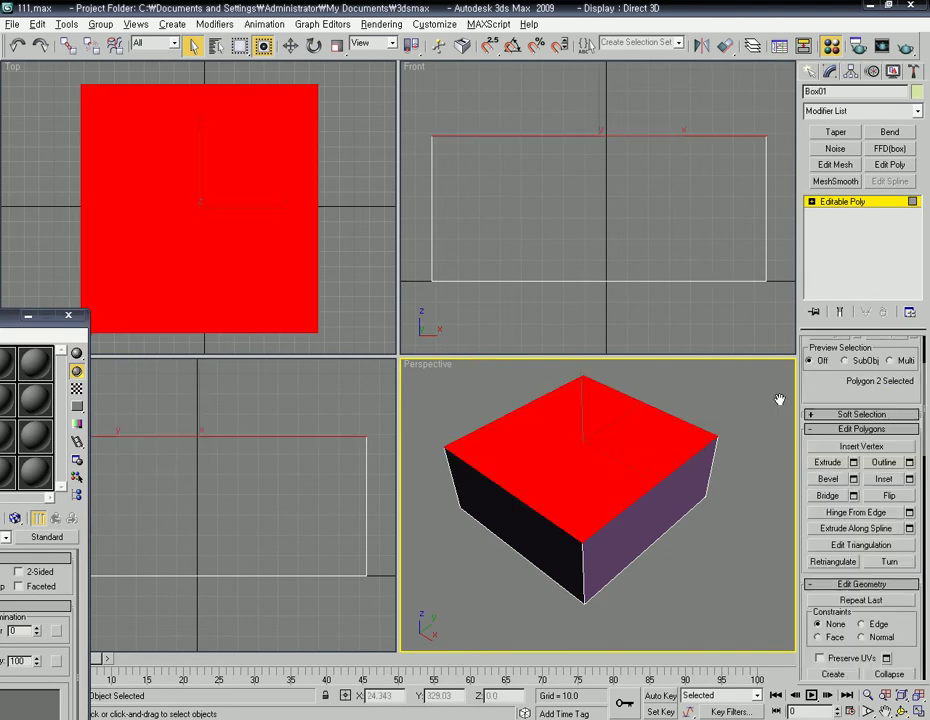
{"action": "scroll", "coordinate": [816, 524], "scroll_direction": "down", "scroll_amount": 5}
{"action": "left_click_drag", "start_coordinate": [822, 396], "coordinate": [804, 292]}
{"action": "scroll", "coordinate": [861, 395], "scroll_direction": "up", "scroll_amount": 5}
{"action": "left_click", "coordinate": [895, 483]}
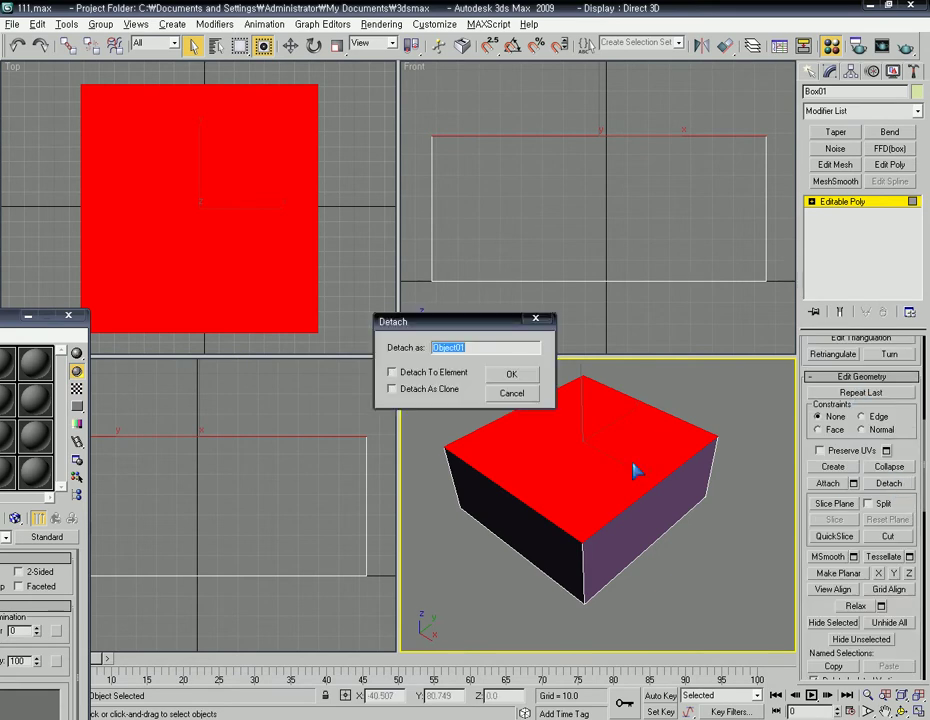
{"action": "left_click", "coordinate": [510, 375]}
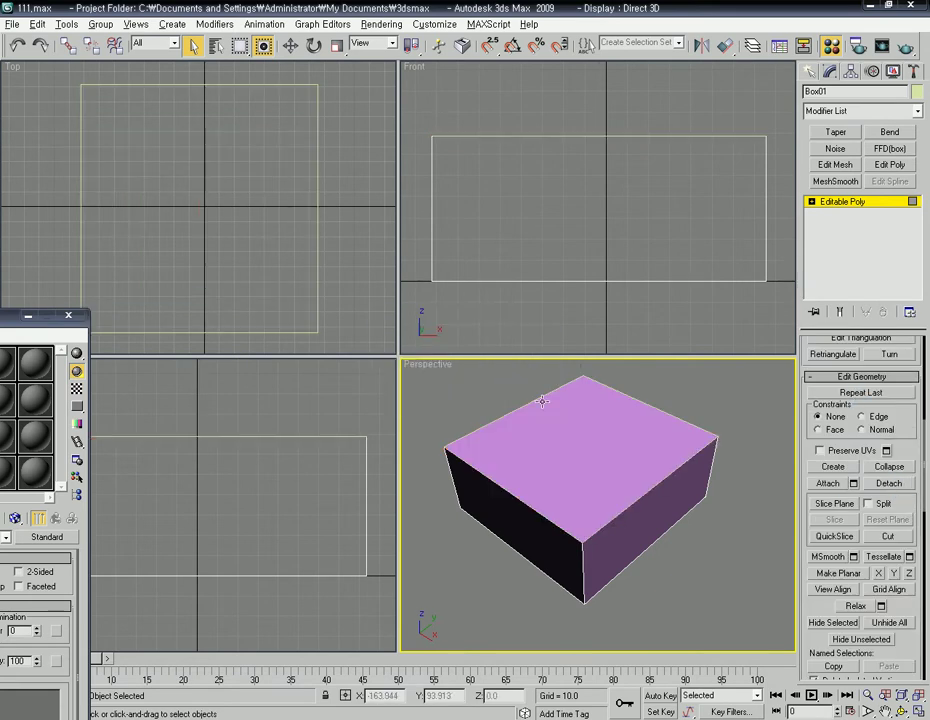
Step: Detach the side polygon facing the positive X direction as a separate object named Object02
{"action": "left_click", "coordinate": [632, 536]}
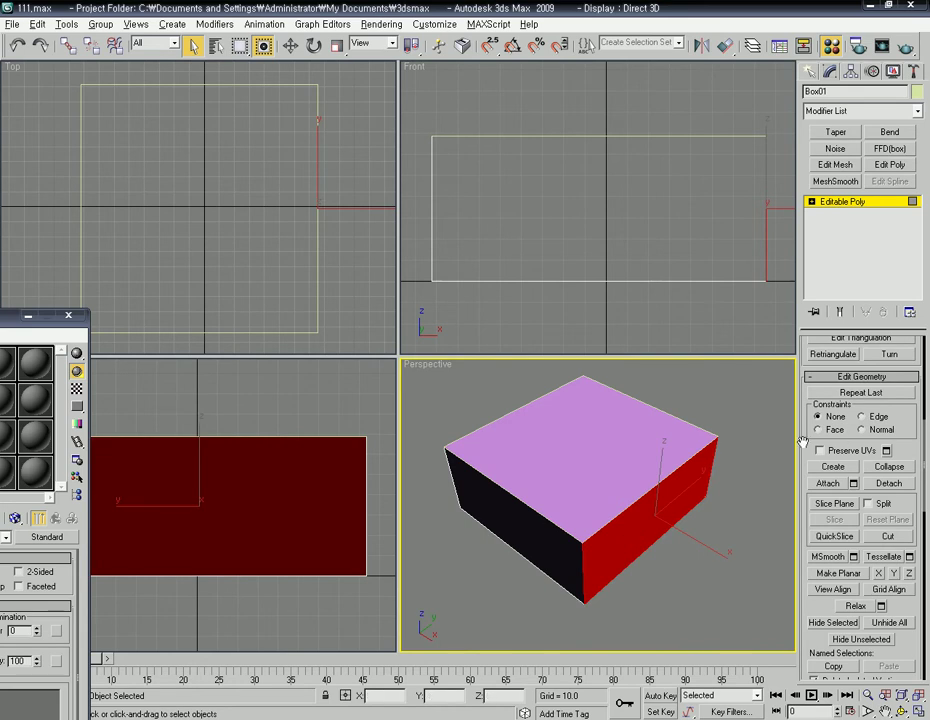
{"action": "left_click_drag", "start_coordinate": [803, 441], "coordinate": [805, 456]}
{"action": "left_click", "coordinate": [889, 497]}
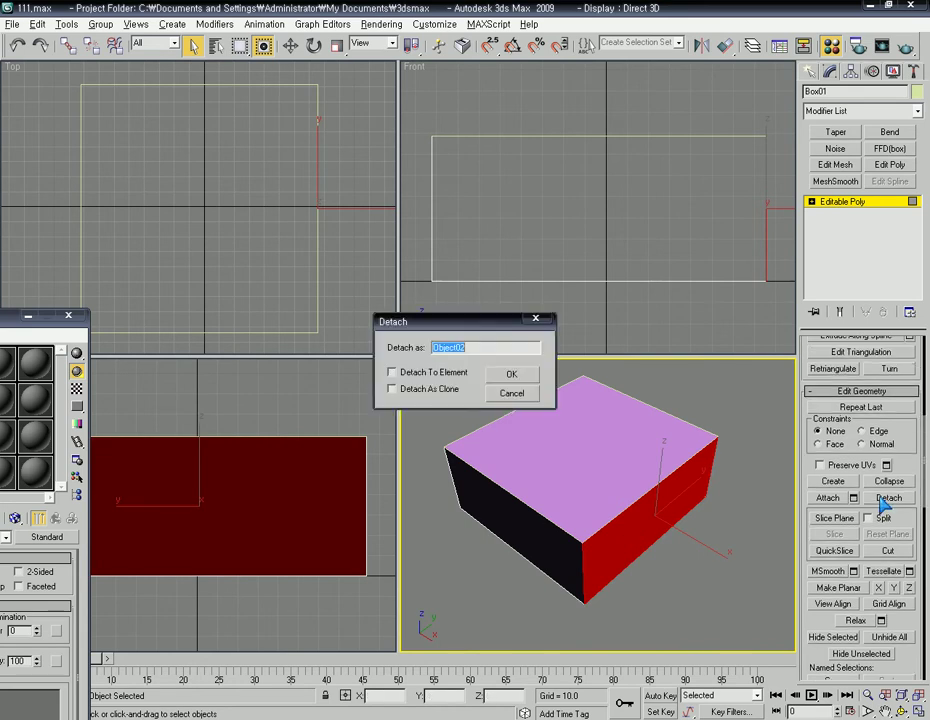
{"action": "left_click", "coordinate": [512, 375]}
Step: Detach the box's front polygon as a separate object named Object03
{"action": "left_click", "coordinate": [556, 544]}
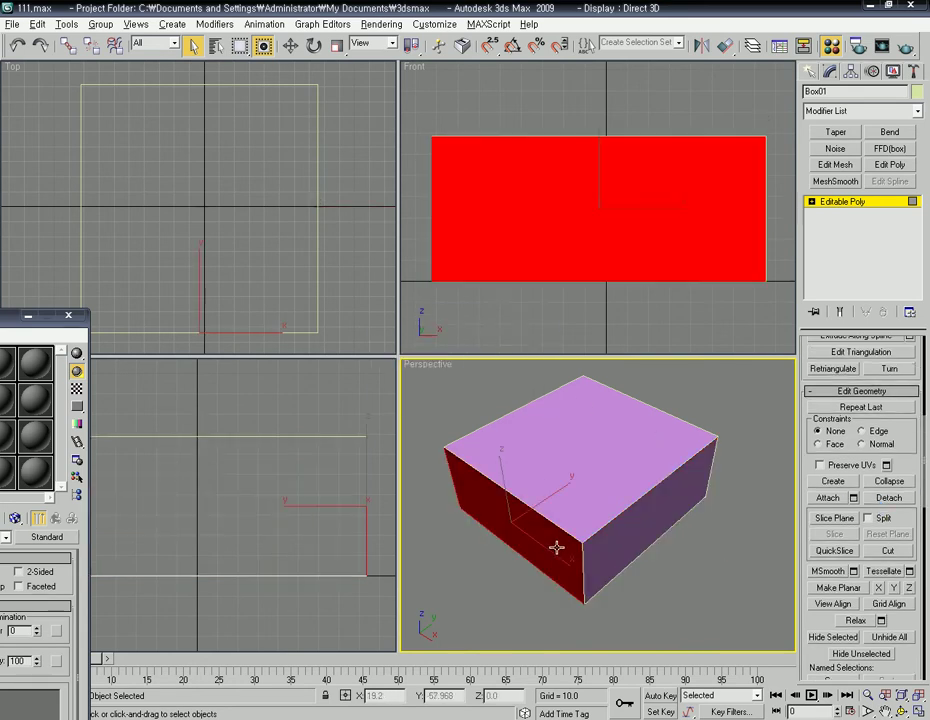
{"action": "left_click", "coordinate": [889, 497]}
{"action": "left_click", "coordinate": [514, 375]}
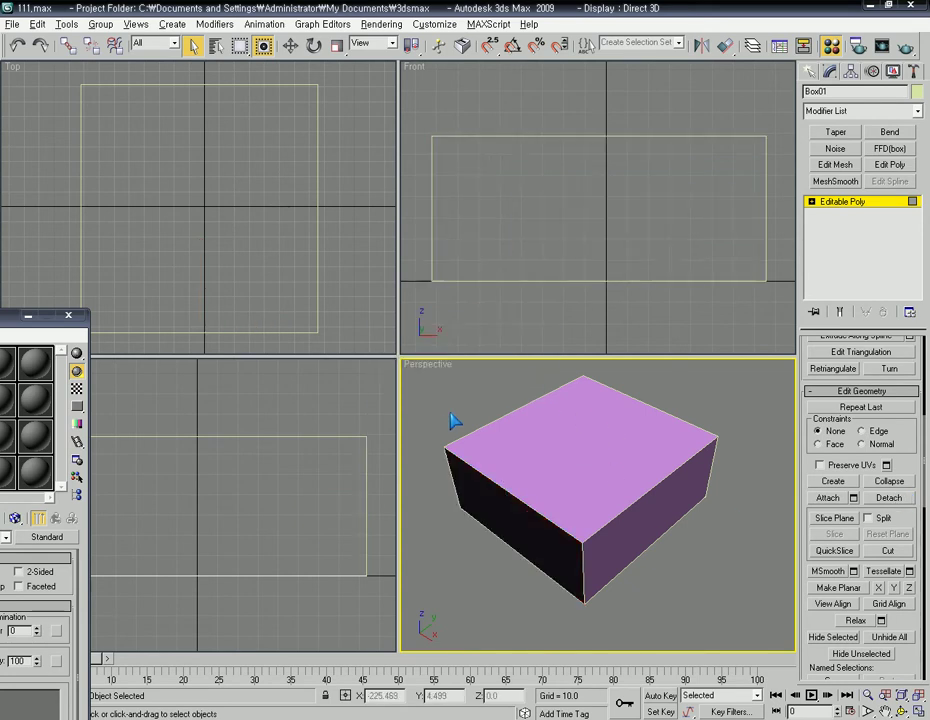
Step: Leave polygon editing and move the detached top, side and front panels outward, away from the rest of the box
{"action": "left_click", "coordinate": [845, 205]}
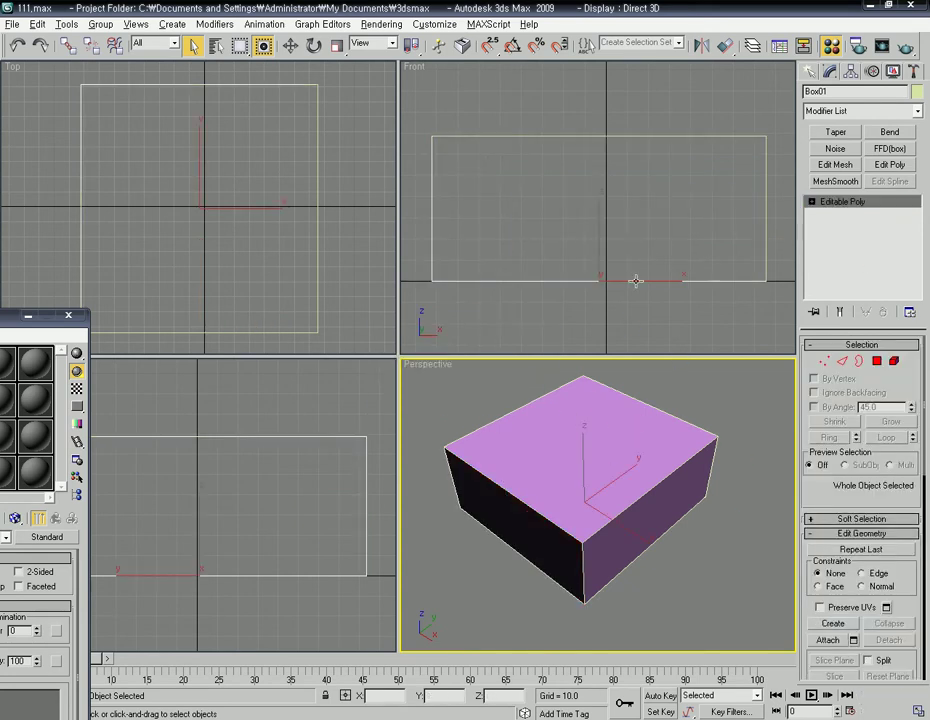
{"action": "right_click", "coordinate": [601, 254]}
{"action": "left_click", "coordinate": [617, 263]}
{"action": "left_click_drag", "start_coordinate": [587, 504], "coordinate": [613, 519]}
{"action": "middle_click_drag", "start_coordinate": [613, 519], "coordinate": [622, 484], "text": "alt"}
{"action": "left_click", "coordinate": [625, 484]}
{"action": "left_click_drag", "start_coordinate": [648, 503], "coordinate": [709, 548]}
{"action": "left_click", "coordinate": [533, 474]}
{"action": "left_click_drag", "start_coordinate": [656, 461], "coordinate": [579, 485]}
{"action": "middle_click_drag", "start_coordinate": [674, 412], "coordinate": [591, 504], "text": "alt"}
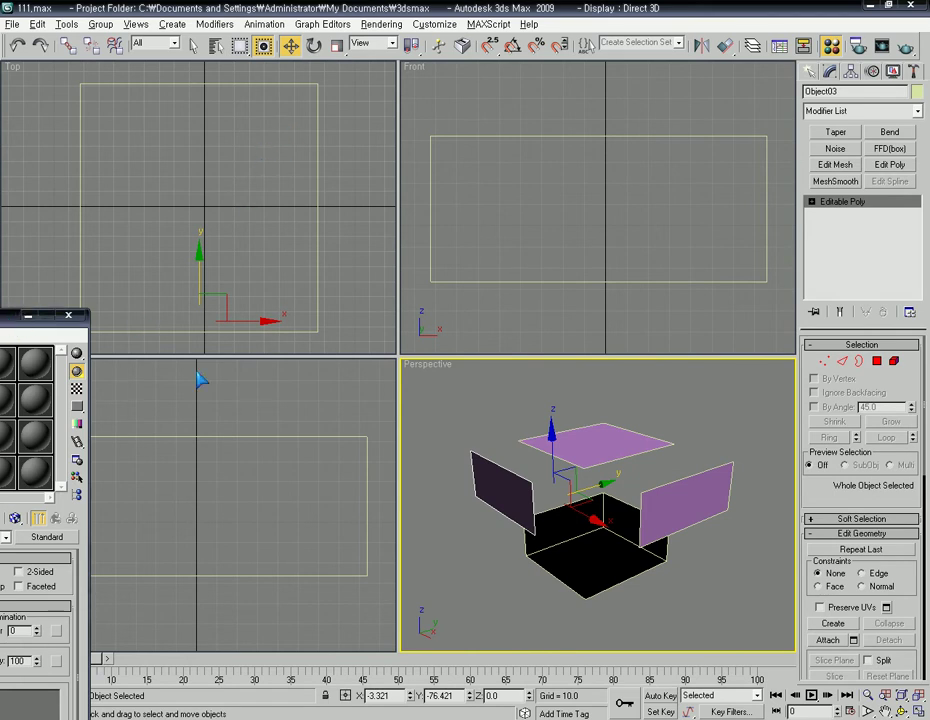
Step: Assign a new material to the top panel and set its diffuse colour to light red (255, 150, 150)
{"action": "left_click_drag", "start_coordinate": [5, 335], "coordinate": [279, 111]}
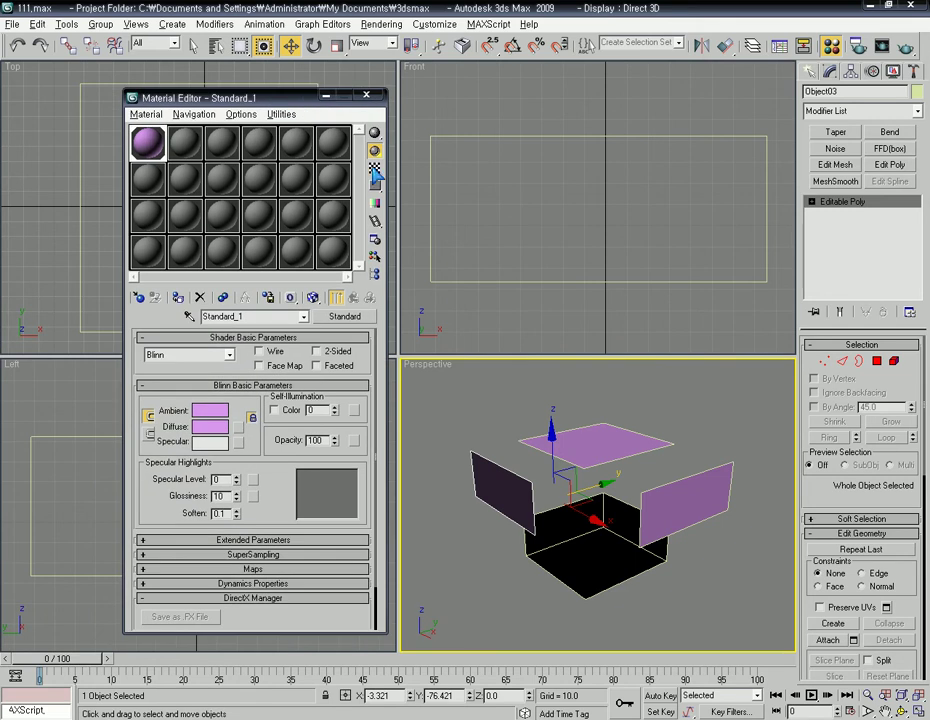
{"action": "left_click", "coordinate": [151, 182]}
{"action": "left_click", "coordinate": [621, 443]}
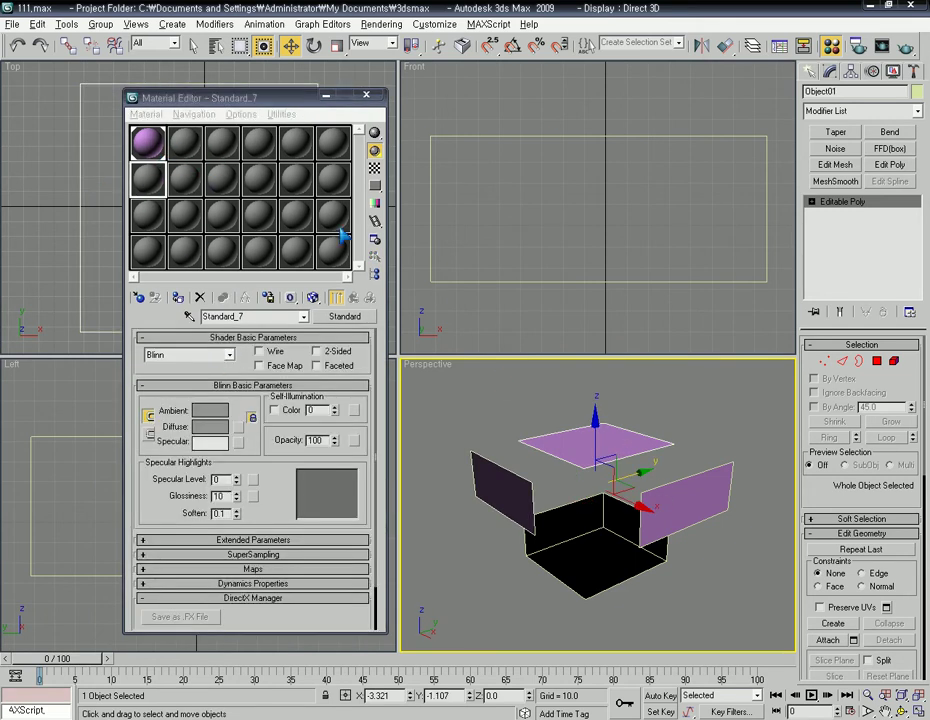
{"action": "left_click", "coordinate": [177, 298]}
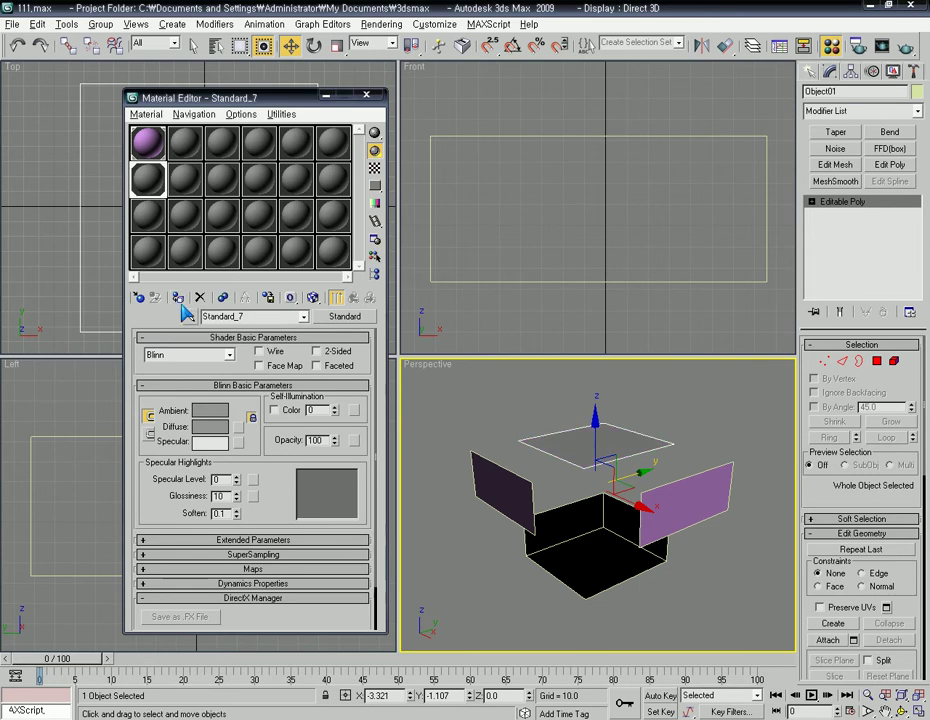
{"action": "left_click", "coordinate": [206, 428]}
{"action": "left_click_drag", "start_coordinate": [295, 94], "coordinate": [370, 178]}
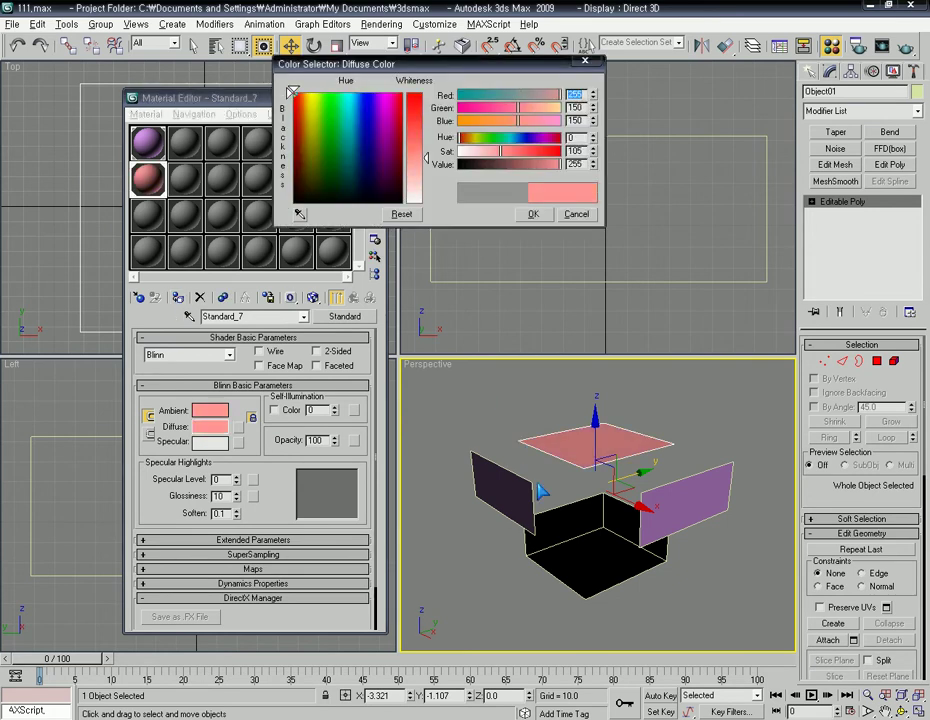
{"action": "left_click", "coordinate": [533, 214]}
Step: Assign another unused material to the front panel Object03 and make its diffuse colour light green
{"action": "middle_click_drag", "start_coordinate": [580, 511], "coordinate": [600, 452], "text": "alt"}
{"action": "left_click", "coordinate": [492, 463]}
{"action": "left_click", "coordinate": [187, 180]}
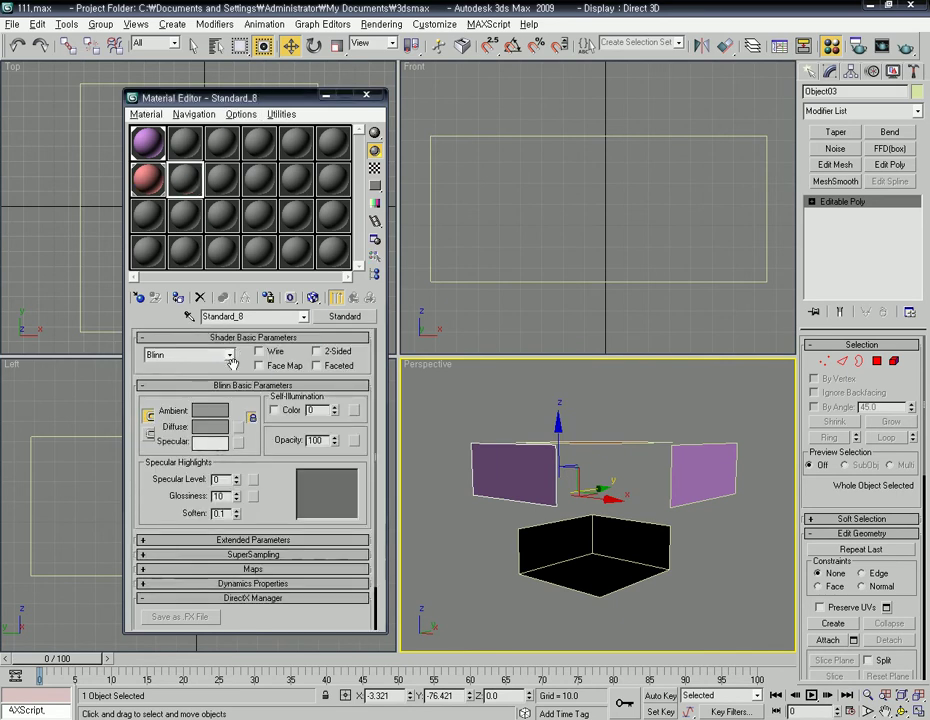
{"action": "left_click", "coordinate": [178, 298]}
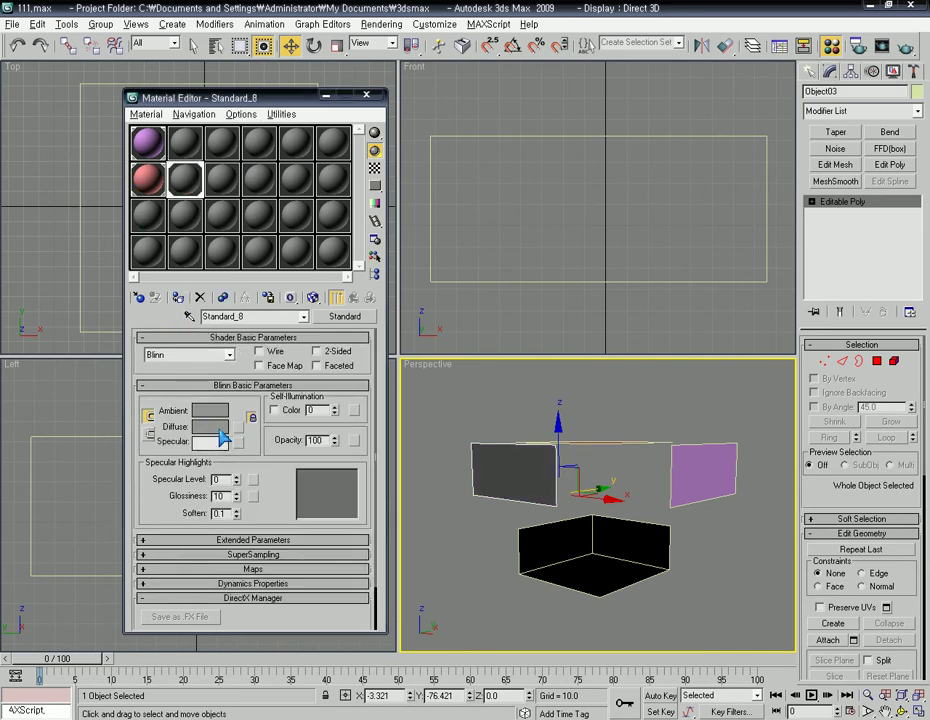
{"action": "left_click", "coordinate": [218, 432]}
{"action": "left_click_drag", "start_coordinate": [356, 119], "coordinate": [332, 93]}
{"action": "middle_click_drag", "start_coordinate": [540, 430], "coordinate": [600, 482], "text": "alt"}
{"action": "left_click", "coordinate": [533, 215]}
Step: Assign a third unused material to the side panel Object02 and make its diffuse colour saturated blue, hue 172
{"action": "middle_click_drag", "start_coordinate": [635, 448], "coordinate": [628, 444], "text": "alt"}
{"action": "left_click", "coordinate": [687, 463]}
{"action": "left_click", "coordinate": [220, 177]}
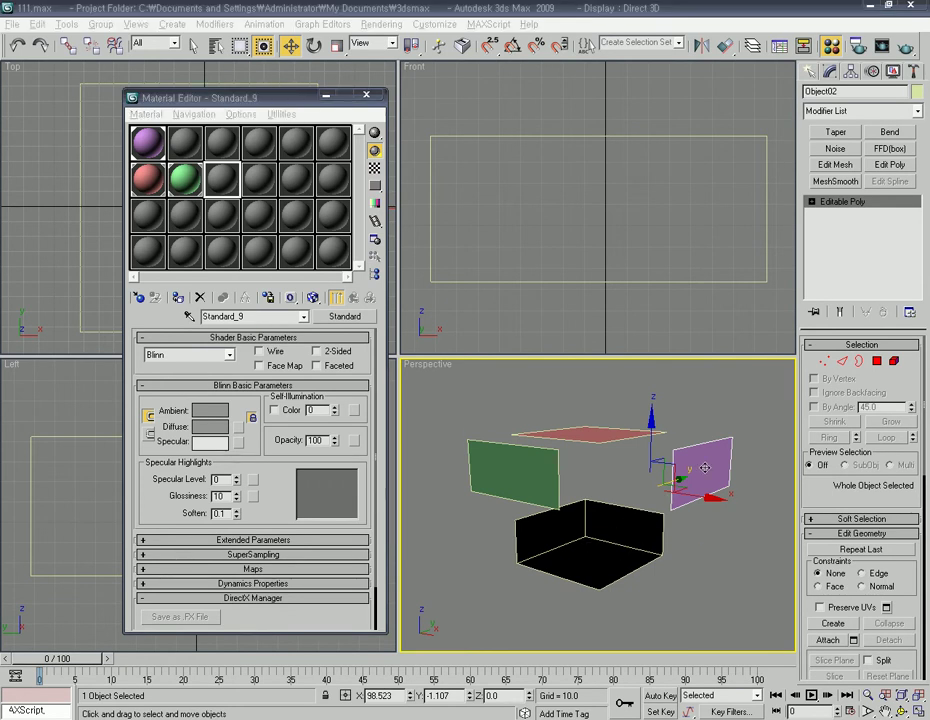
{"action": "left_click", "coordinate": [222, 184]}
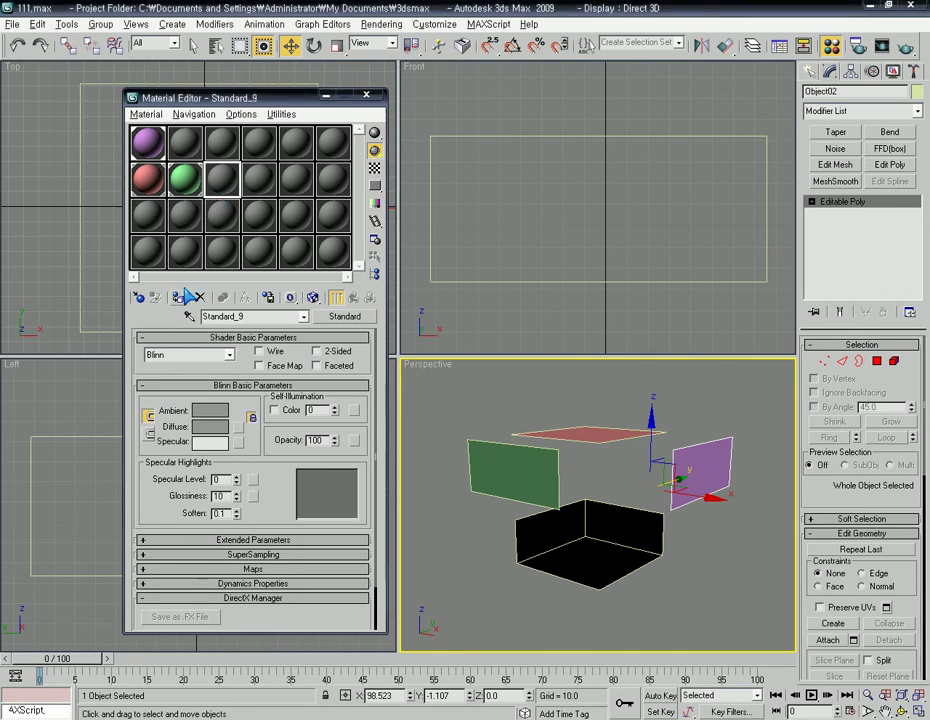
{"action": "left_click", "coordinate": [178, 299]}
{"action": "left_click", "coordinate": [220, 434]}
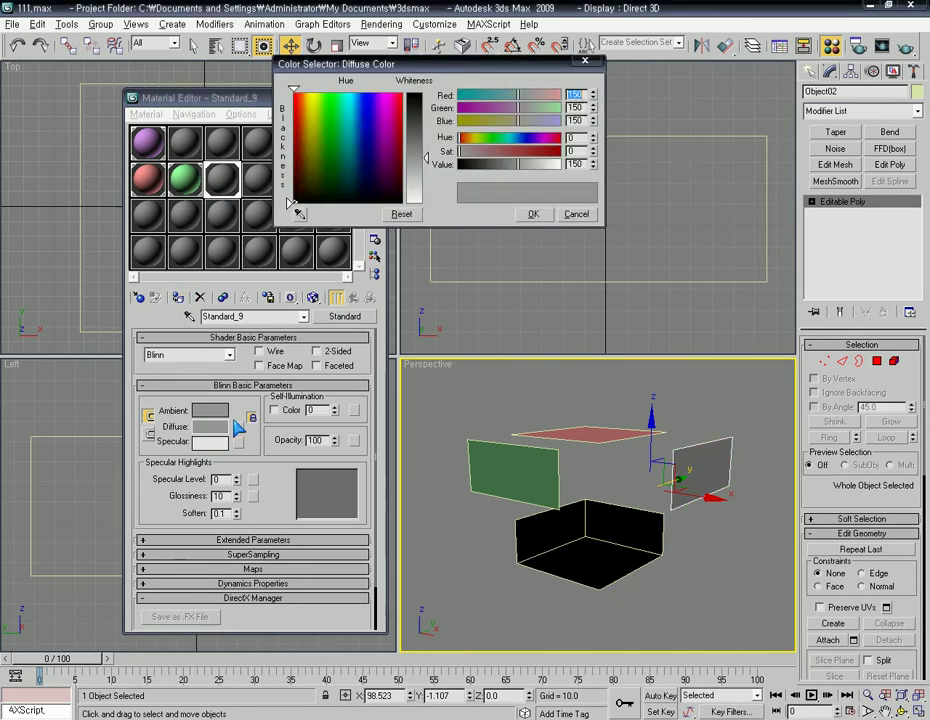
{"action": "left_click_drag", "start_coordinate": [335, 105], "coordinate": [367, 90]}
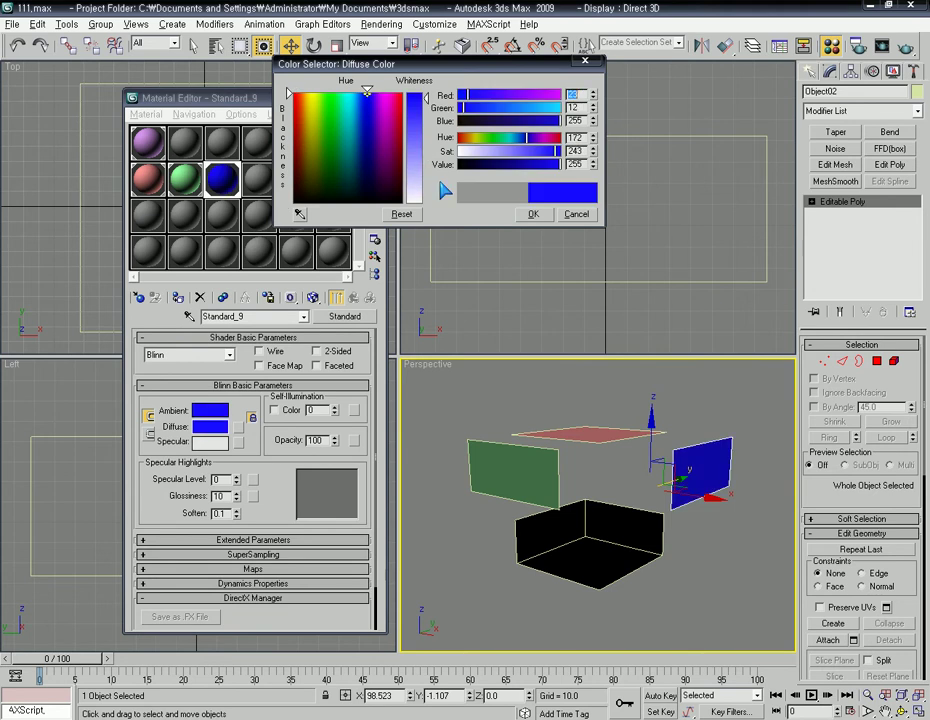
{"action": "left_click", "coordinate": [530, 214]}
Step: Review the exploded panels and the purple, red, green and blue material slots one after another
{"action": "middle_click_drag", "start_coordinate": [583, 430], "coordinate": [621, 542], "text": "alt"}
{"action": "left_click", "coordinate": [619, 535]}
{"action": "left_click", "coordinate": [146, 150]}
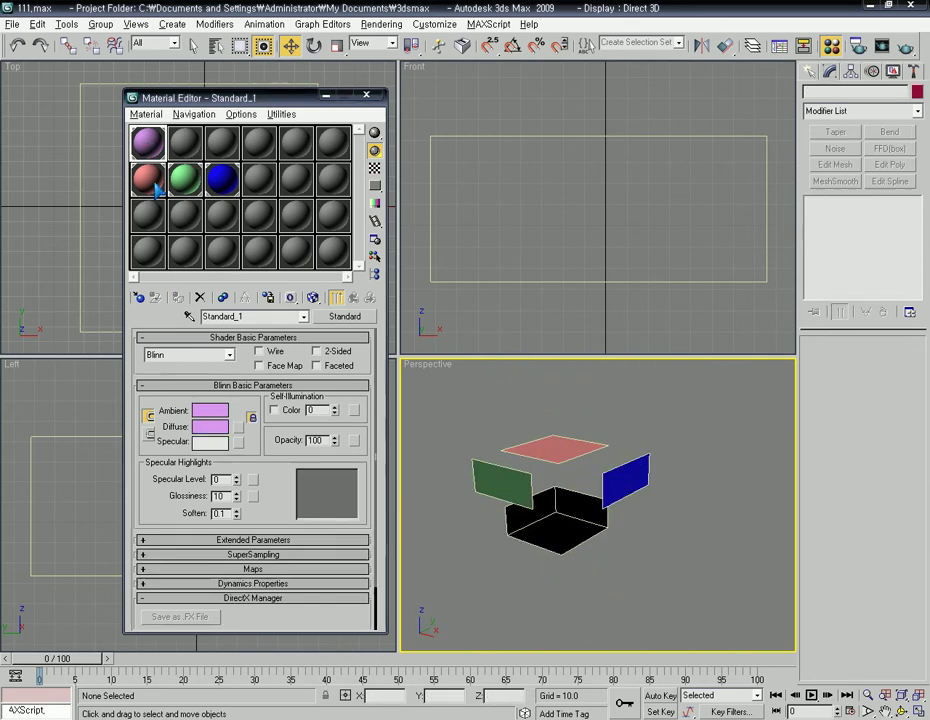
{"action": "left_click", "coordinate": [152, 182]}
{"action": "left_click", "coordinate": [192, 184]}
{"action": "left_click", "coordinate": [222, 178]}
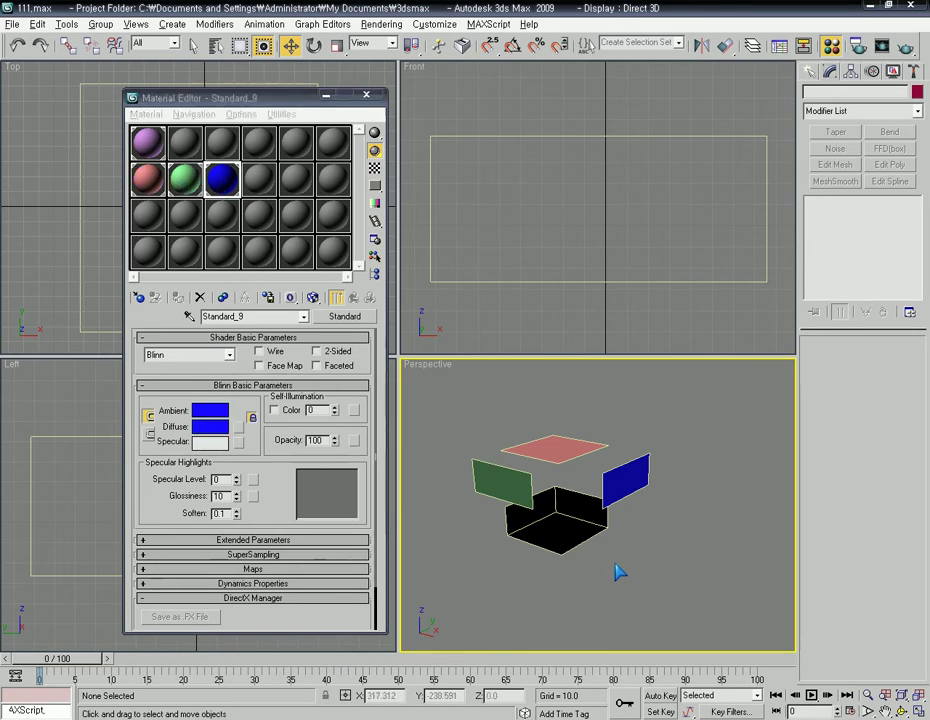
Step: Delete all the separated box pieces from the scene and close the Material Editor
{"action": "left_click_drag", "start_coordinate": [457, 360], "coordinate": [610, 618]}
{"action": "key", "text": "Delete"}
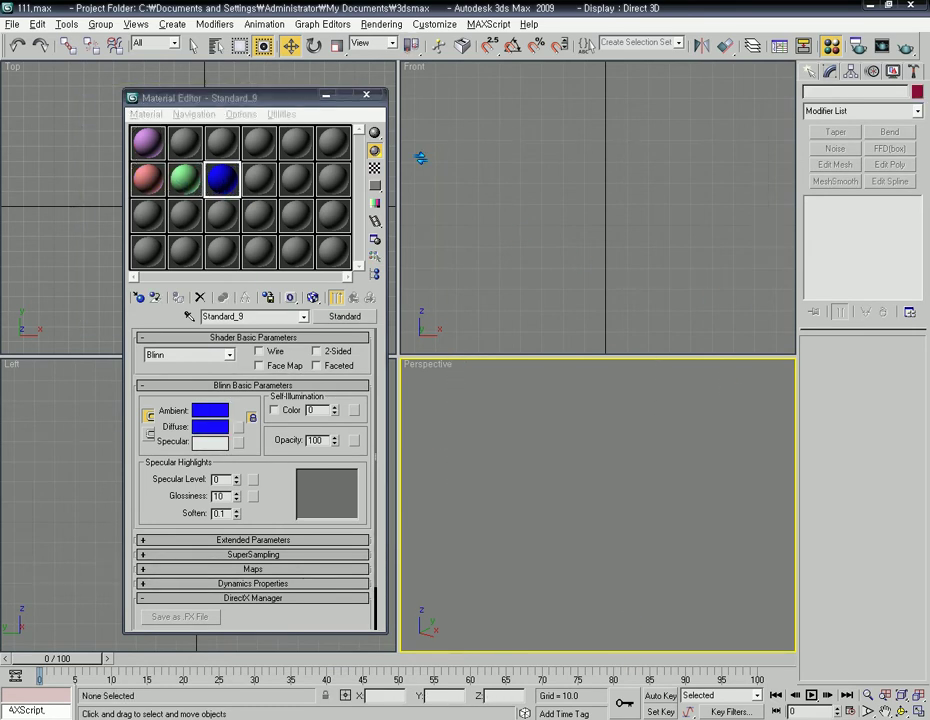
{"action": "left_click", "coordinate": [366, 95]}
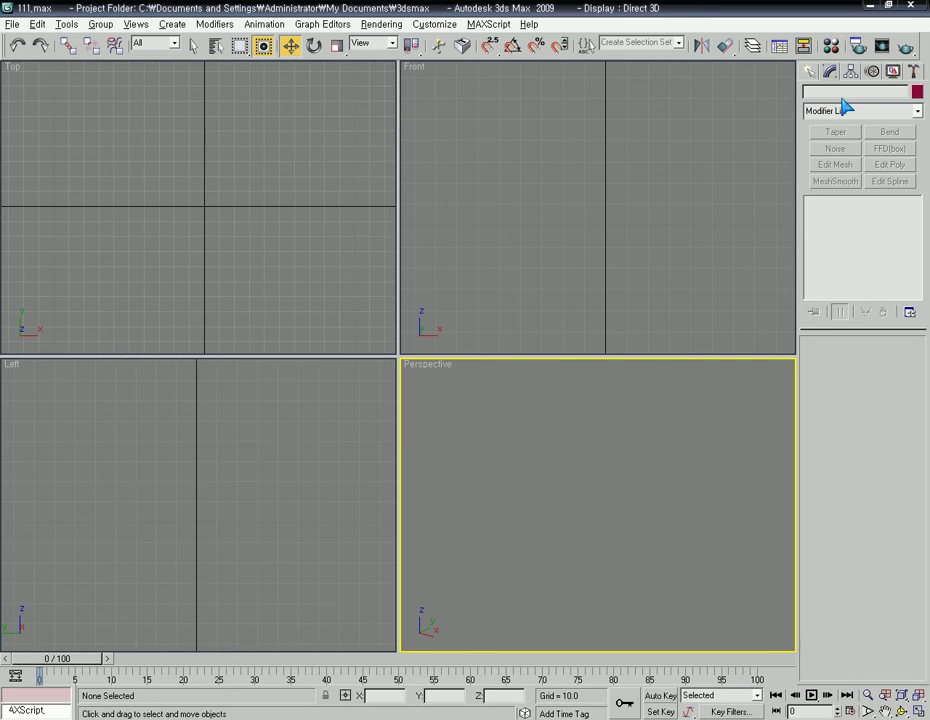
Step: Create a new box primitive around the origin in the Top viewport and activate the Move tool
{"action": "left_click", "coordinate": [812, 72]}
{"action": "left_click", "coordinate": [835, 164]}
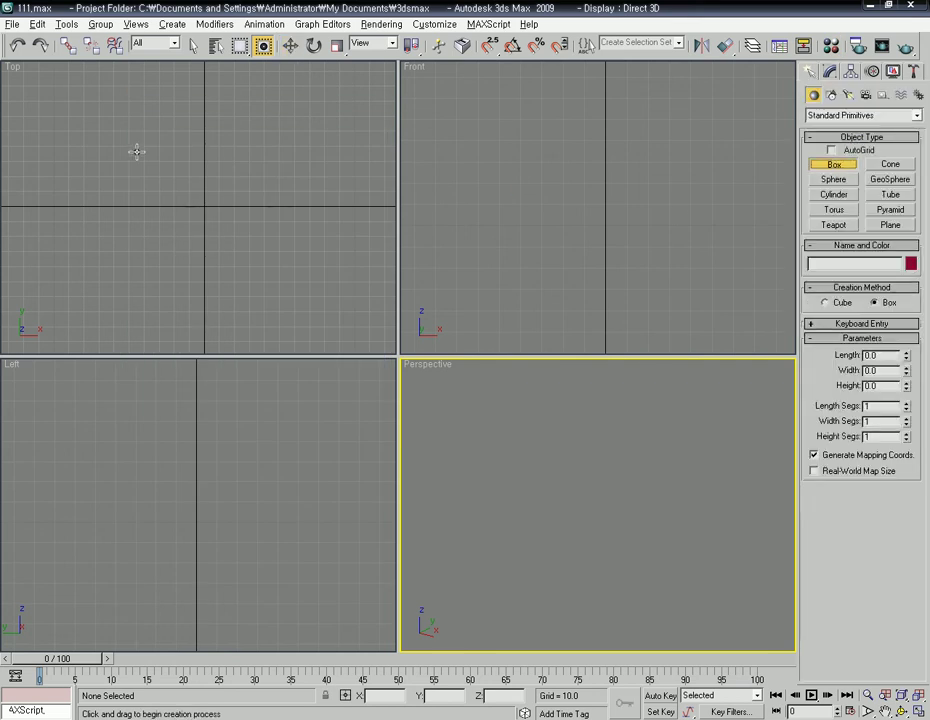
{"action": "key", "text": "z"}
{"action": "left_click_drag", "start_coordinate": [117, 128], "coordinate": [278, 286]}
{"action": "key", "text": "w"}
{"action": "key", "text": "ctrl+shift+z"}
{"action": "left_click", "coordinate": [597, 565]}
Step: Open the Material Editor and convert the first unused slot in the third row to a Multi/Sub-Object material, discarding the old material
{"action": "left_click", "coordinate": [829, 49]}
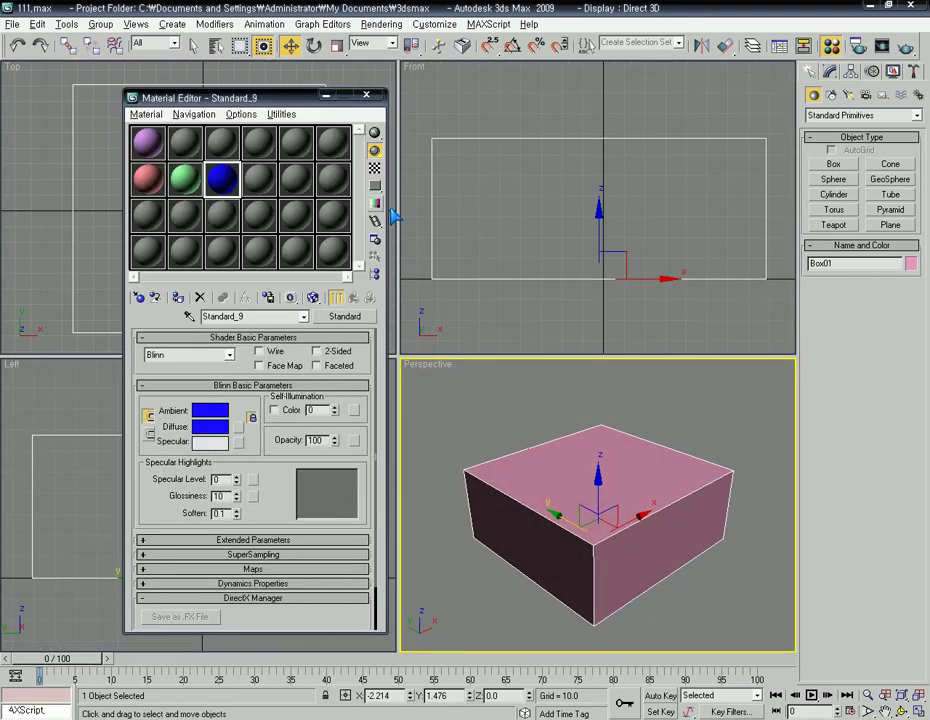
{"action": "left_click", "coordinate": [147, 216]}
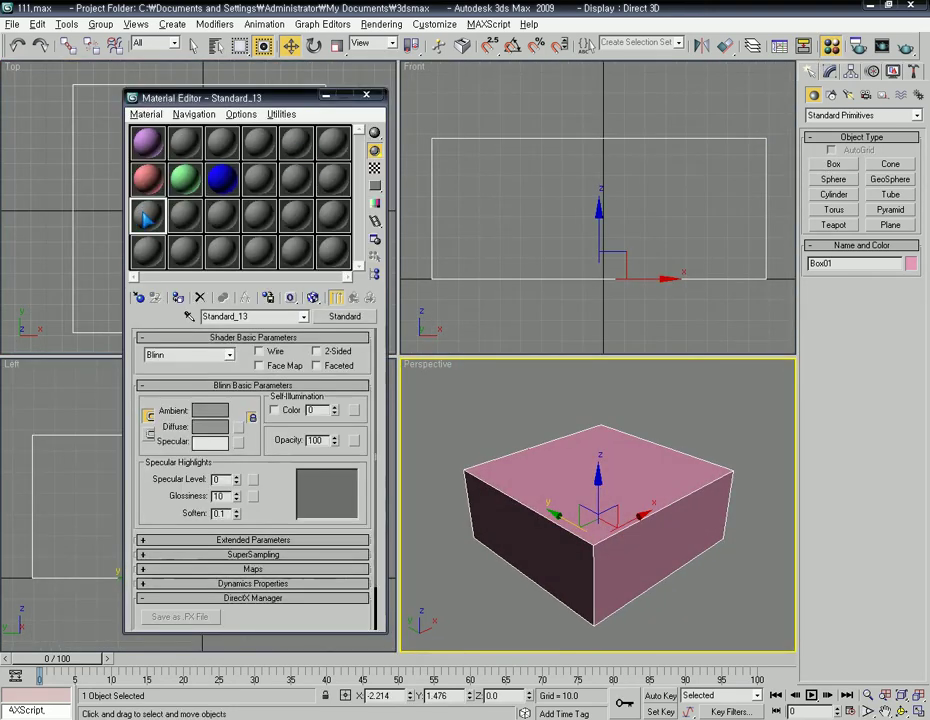
{"action": "left_click", "coordinate": [343, 316]}
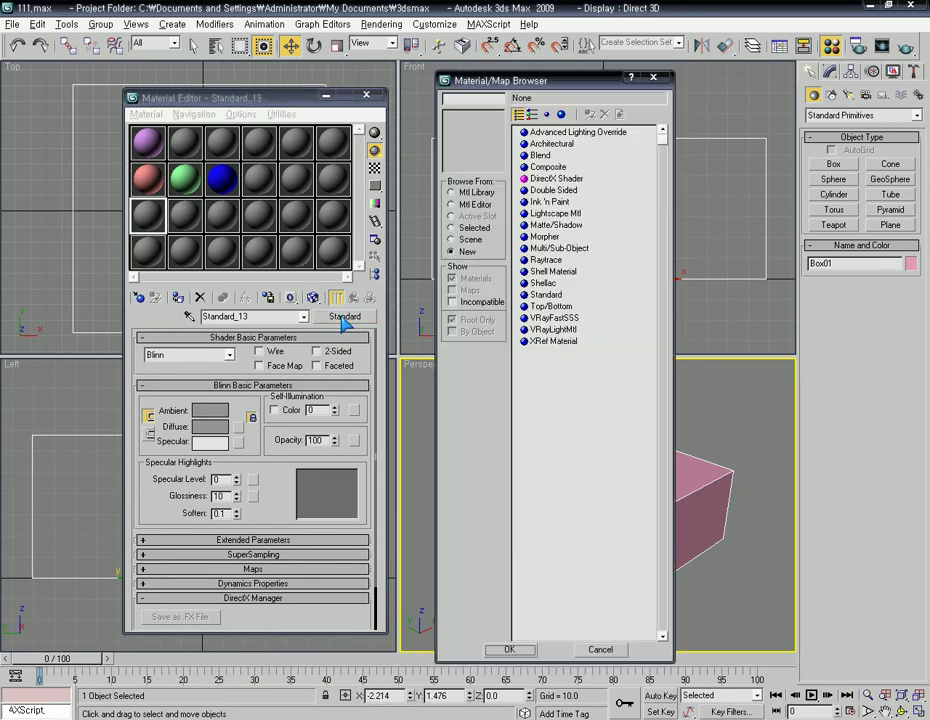
{"action": "left_click", "coordinate": [560, 248]}
{"action": "double_click", "coordinate": [540, 249]}
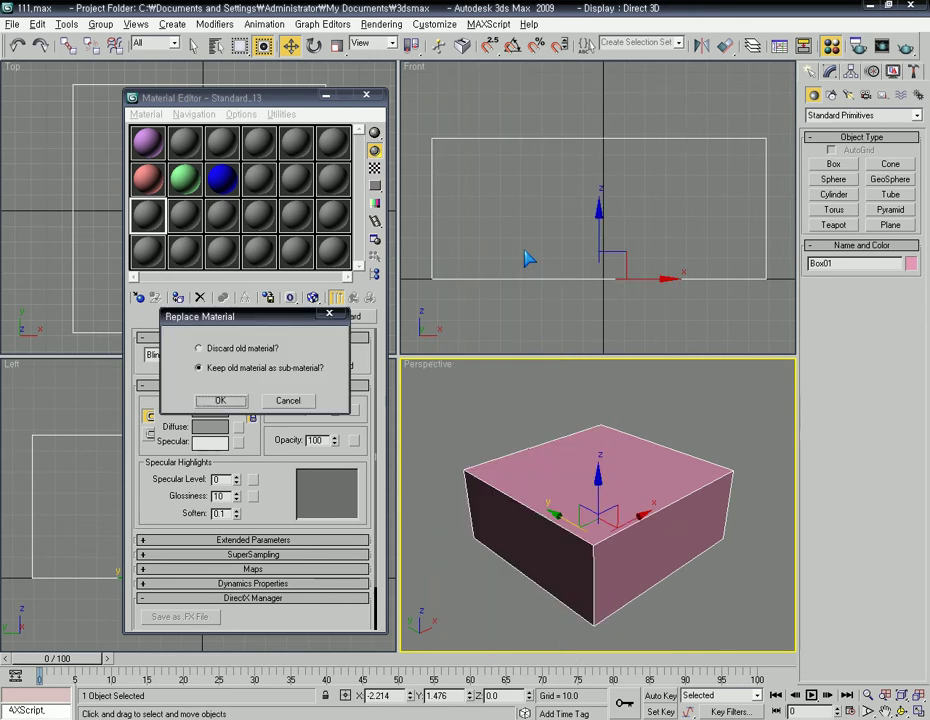
{"action": "left_click_drag", "start_coordinate": [240, 316], "coordinate": [452, 275]}
{"action": "left_click", "coordinate": [411, 307]}
{"action": "left_click", "coordinate": [434, 361]}
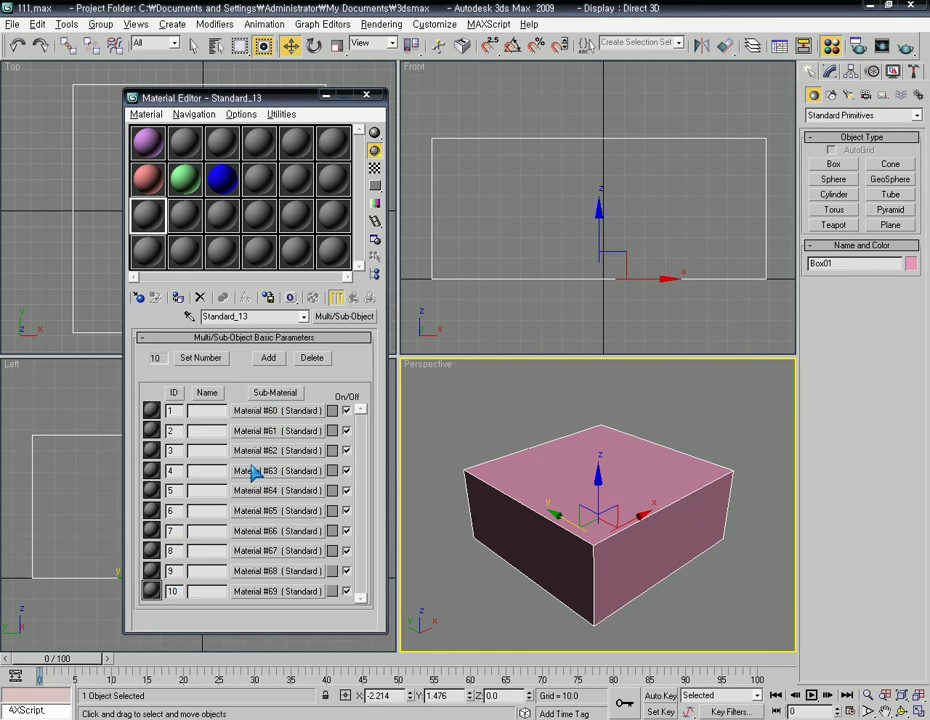
Step: Rename the Multi/Sub-Object material as box
{"action": "left_click", "coordinate": [265, 315]}
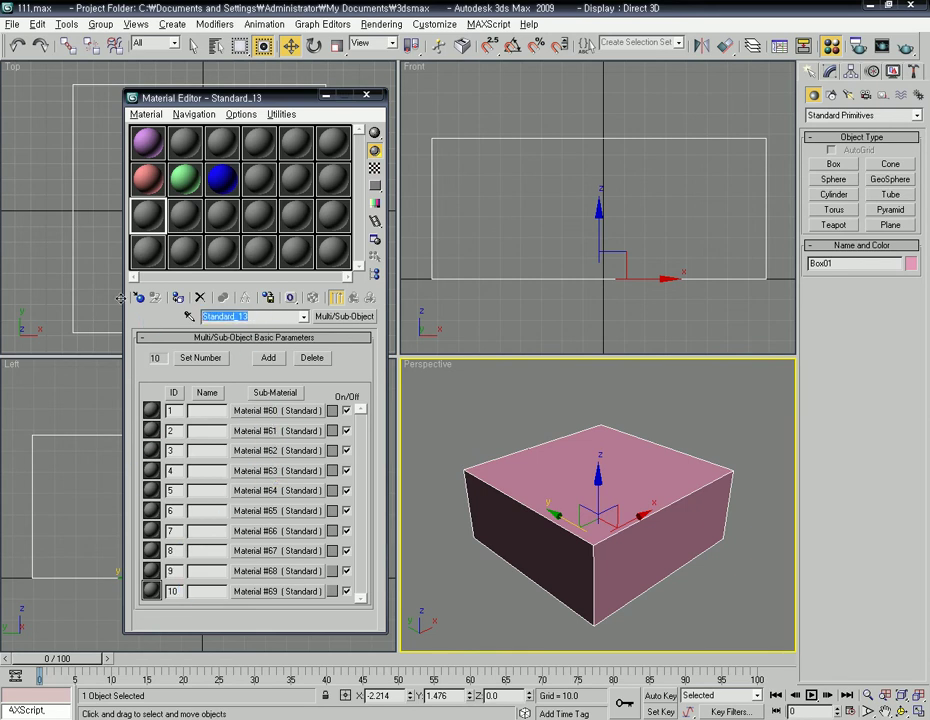
{"action": "type", "text": "box"}
{"action": "key", "text": "Return"}
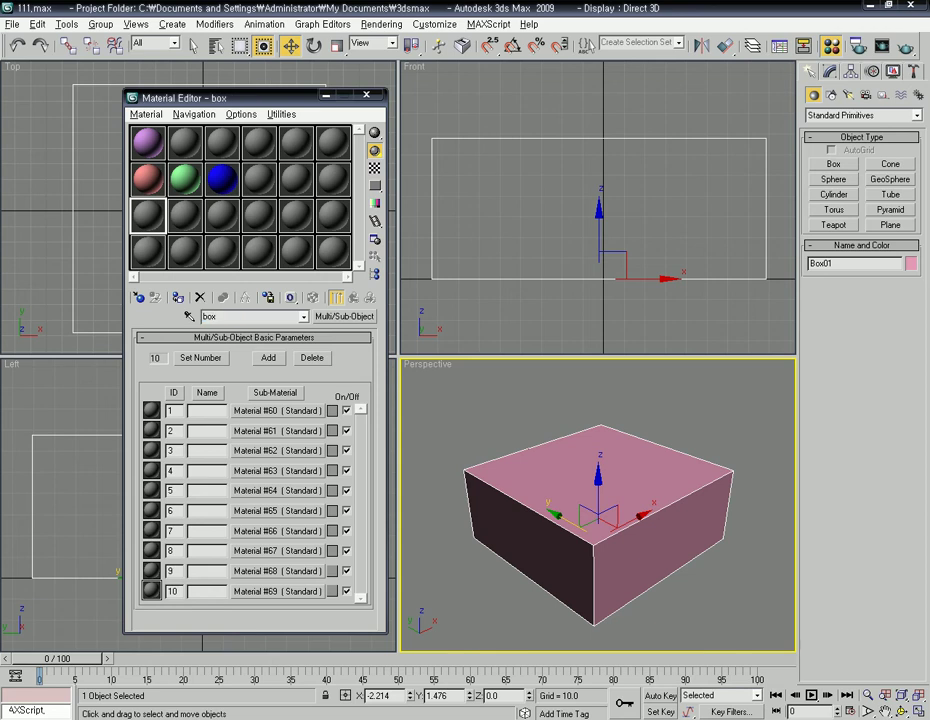
Step: Make the diffuse colour of sub-material 1 bright red and return to the parent Multi/Sub-Object material
{"action": "middle_click_drag", "start_coordinate": [571, 481], "coordinate": [540, 502], "text": "alt"}
{"action": "left_click", "coordinate": [255, 410]}
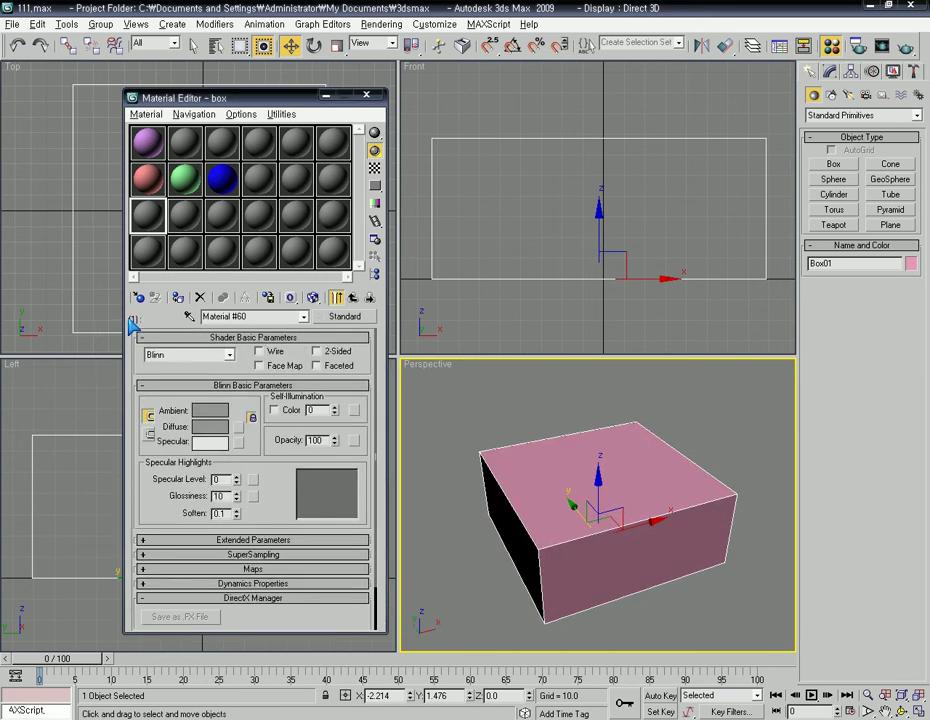
{"action": "left_click", "coordinate": [205, 430]}
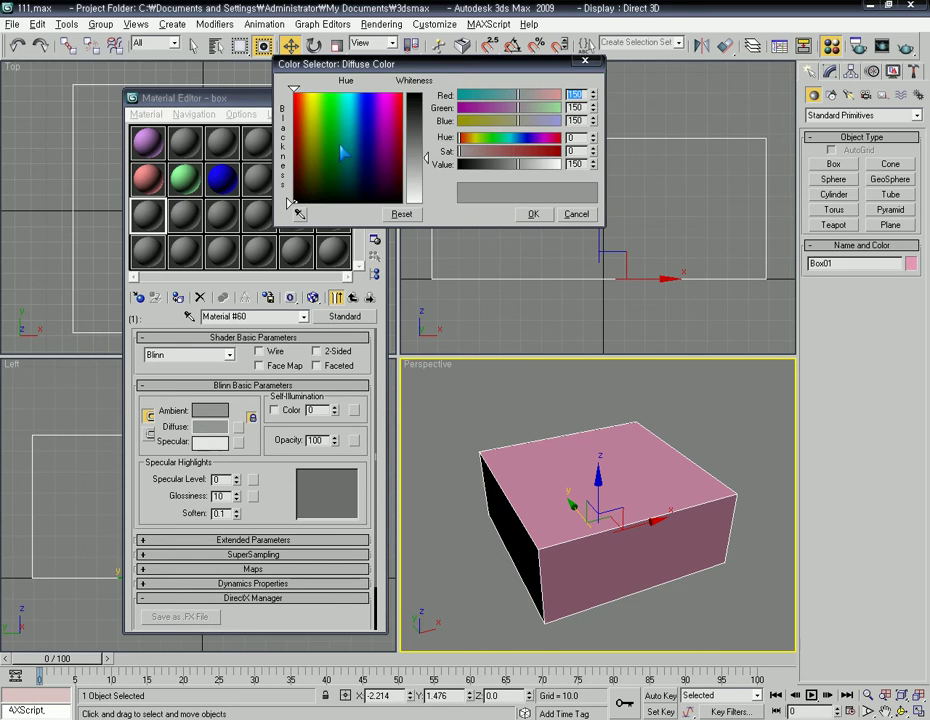
{"action": "left_click", "coordinate": [295, 94]}
{"action": "left_click", "coordinate": [416, 107]}
{"action": "left_click", "coordinate": [530, 214]}
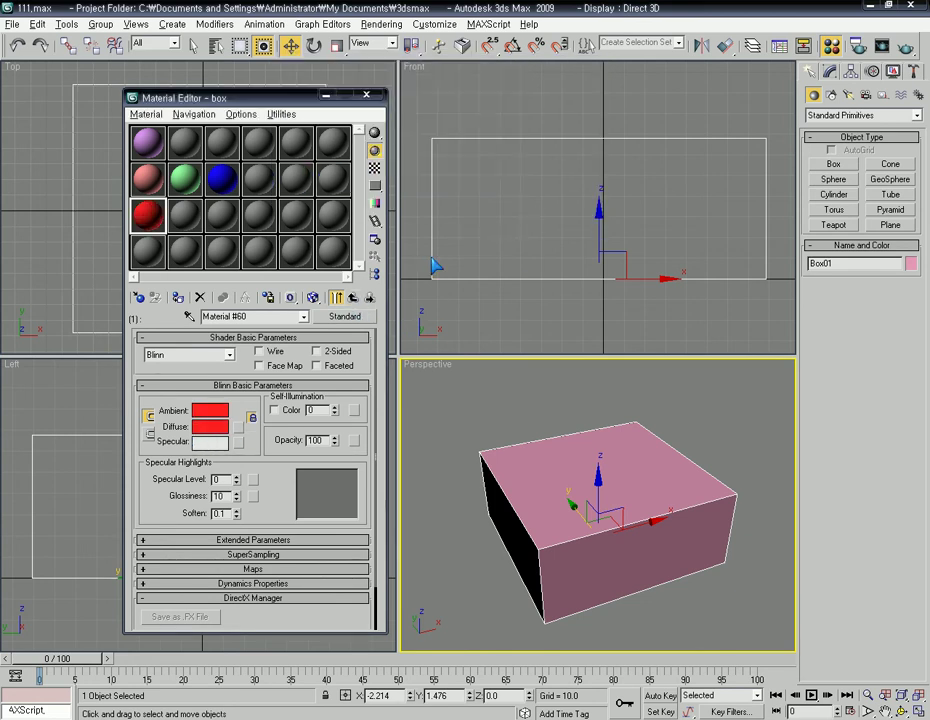
{"action": "left_click_drag", "start_coordinate": [283, 483], "coordinate": [362, 390]}
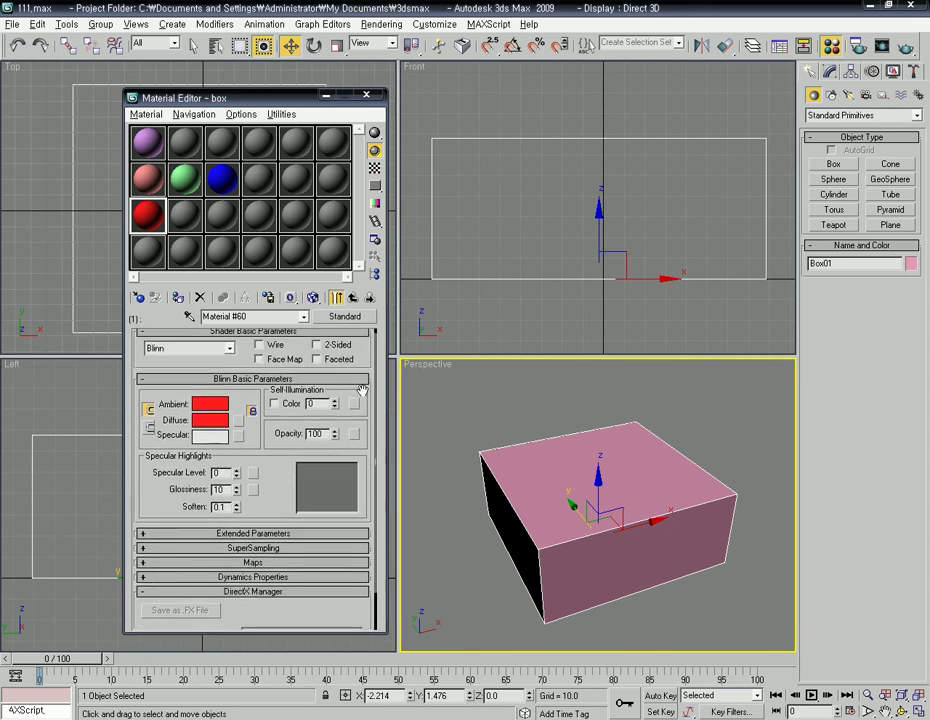
{"action": "left_click", "coordinate": [352, 298]}
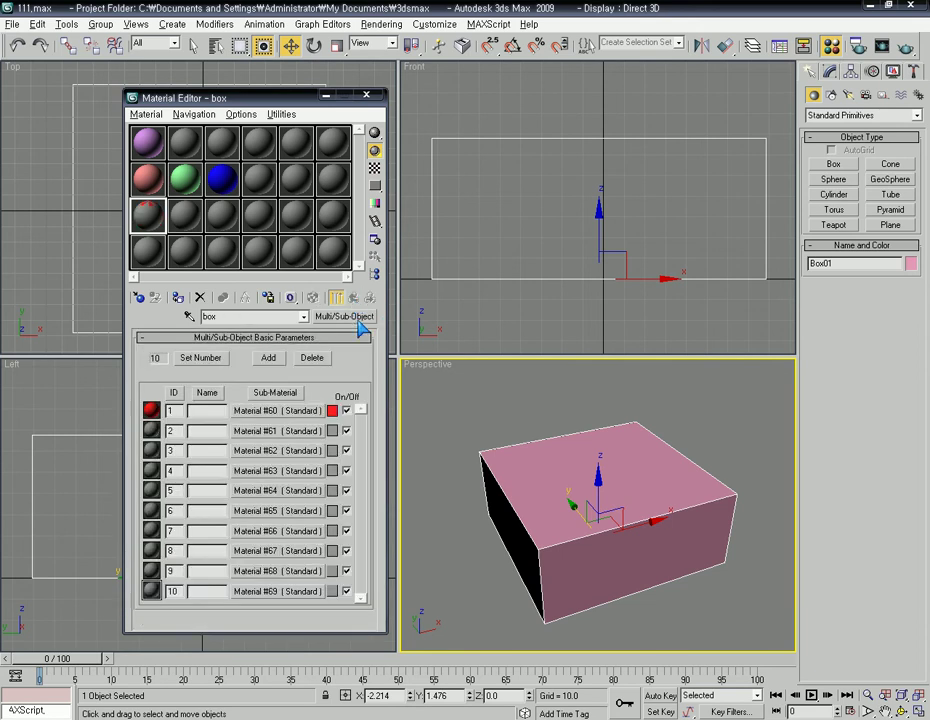
Step: Show an enlarged preview of the box material beside the editor and assign the material to Box01
{"action": "double_click", "coordinate": [152, 219]}
{"action": "left_click_drag", "start_coordinate": [615, 103], "coordinate": [531, 113]}
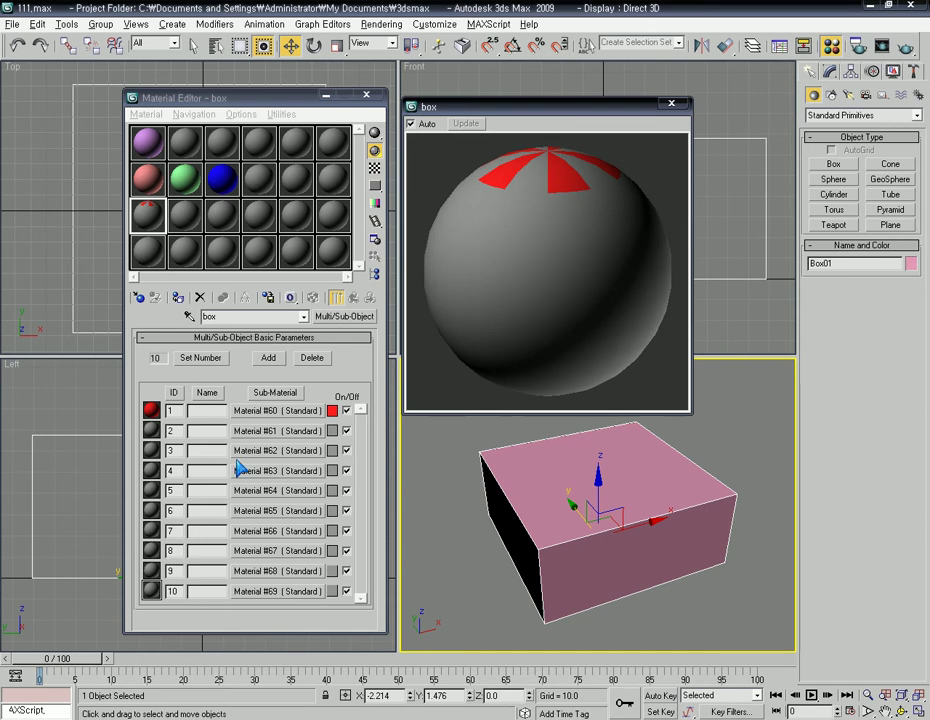
{"action": "left_click", "coordinate": [177, 297]}
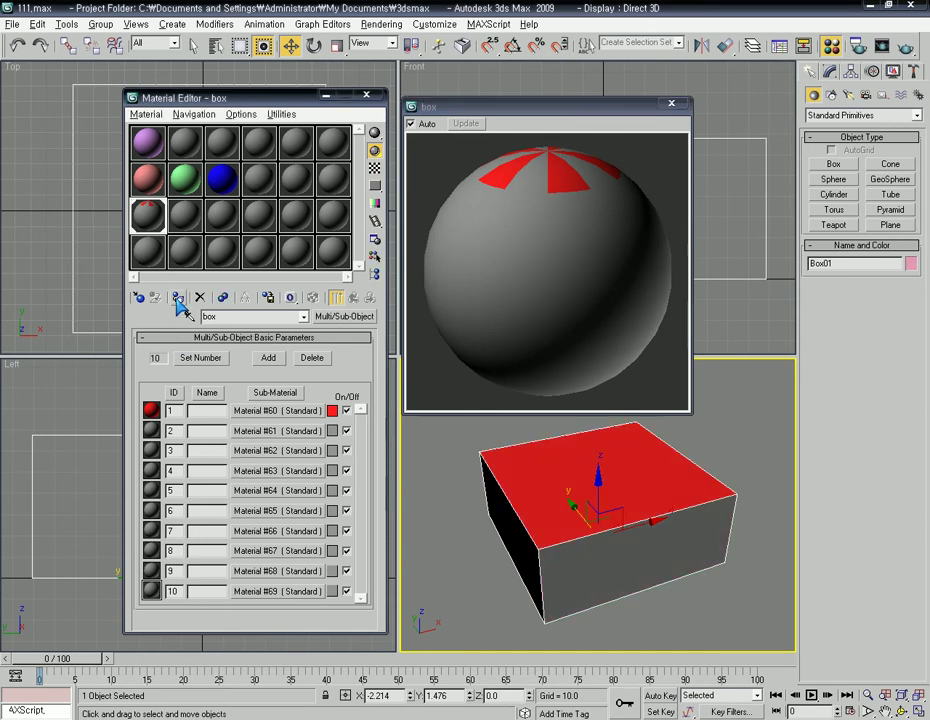
{"action": "middle_click_drag", "start_coordinate": [435, 365], "coordinate": [598, 510], "text": "alt"}
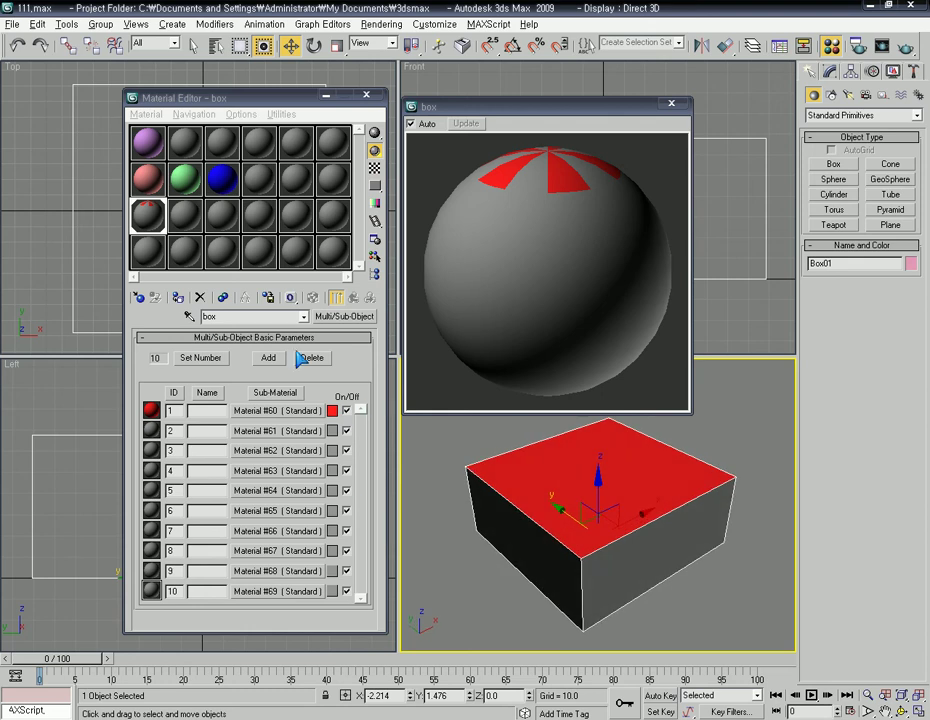
Step: Set the number of sub-materials in the box material to 5
{"action": "left_click", "coordinate": [213, 360]}
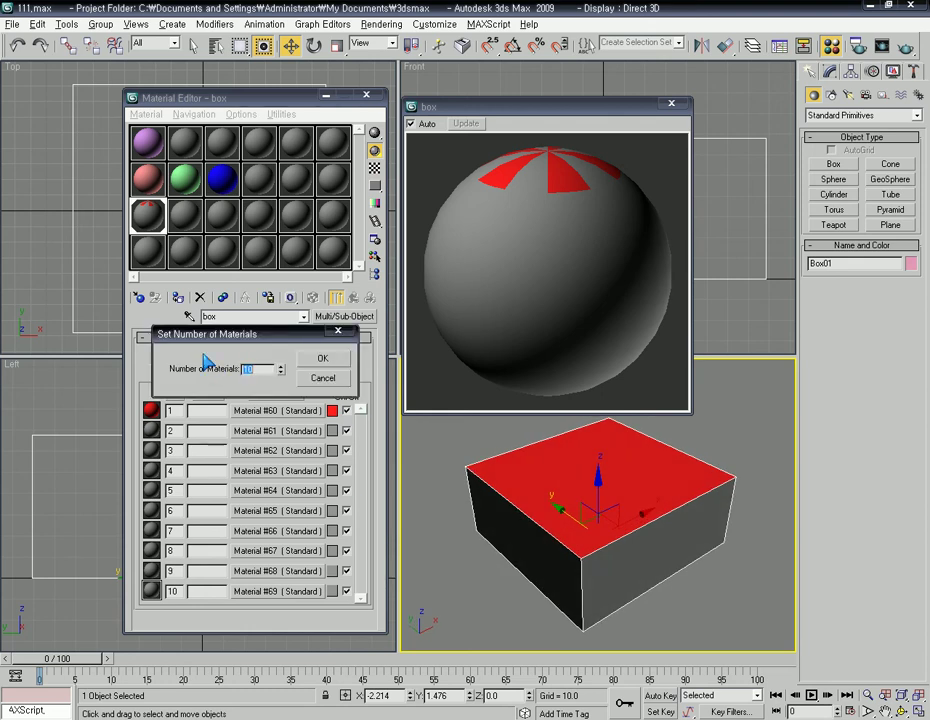
{"action": "type", "text": "5"}
{"action": "left_click", "coordinate": [334, 361]}
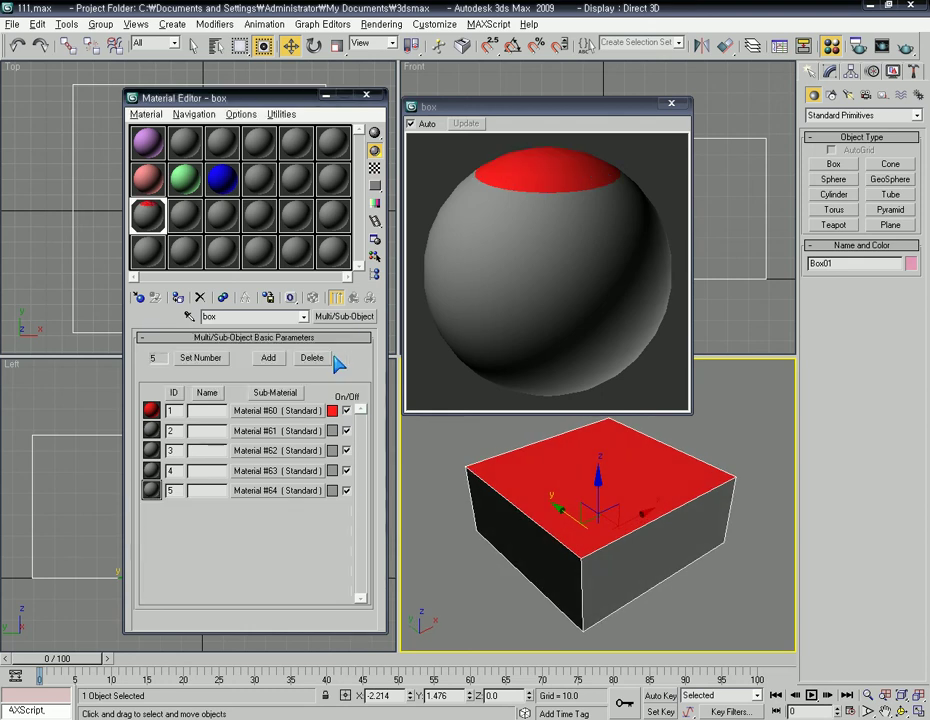
Step: Add four extra sub-materials to the box material and delete them again
{"action": "left_click", "coordinate": [275, 362]}
{"action": "left_click", "coordinate": [275, 362]}
{"action": "left_click", "coordinate": [275, 362]}
{"action": "left_click", "coordinate": [275, 362]}
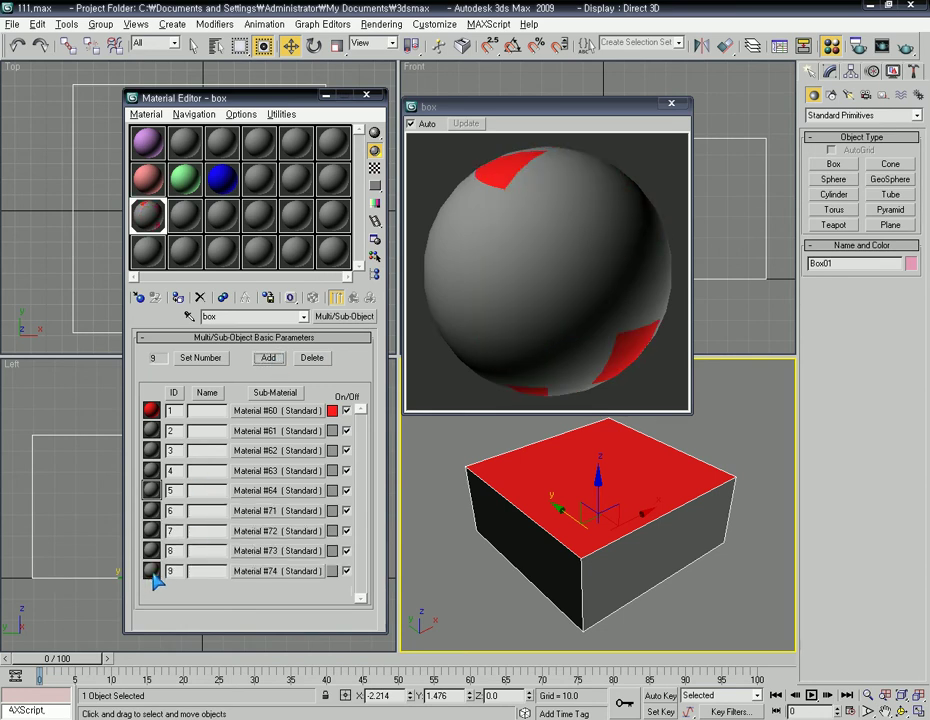
{"action": "left_click", "coordinate": [314, 358]}
{"action": "left_click", "coordinate": [314, 358]}
{"action": "left_click", "coordinate": [314, 358]}
{"action": "left_click", "coordinate": [314, 358]}
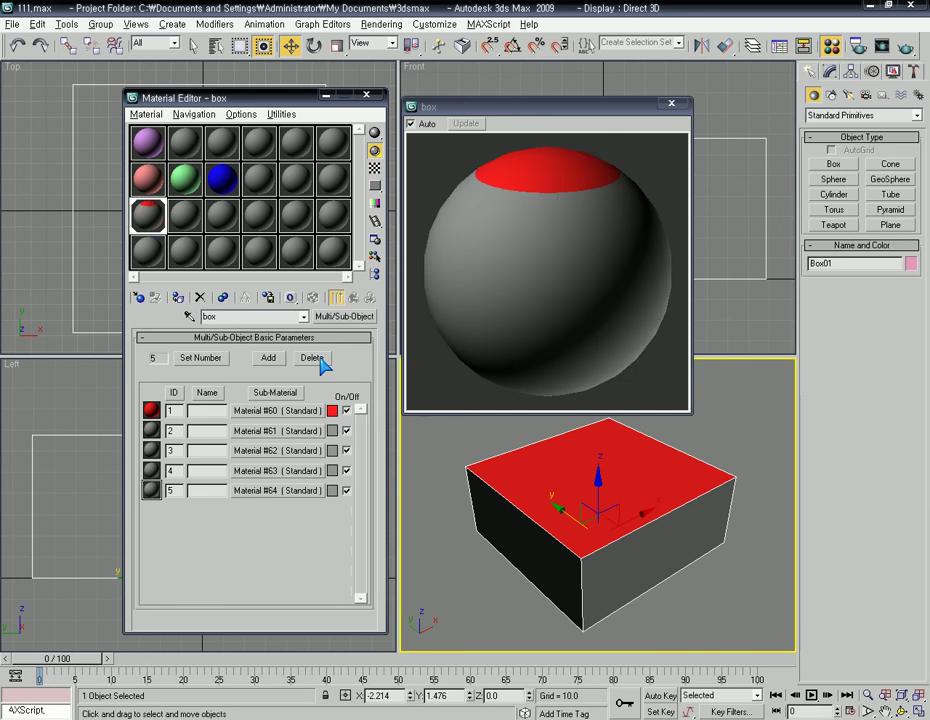
Step: Add a sixth sub-material and colour sub-material 2 bright yellow, RGB 217, 248, 7
{"action": "left_click", "coordinate": [269, 358]}
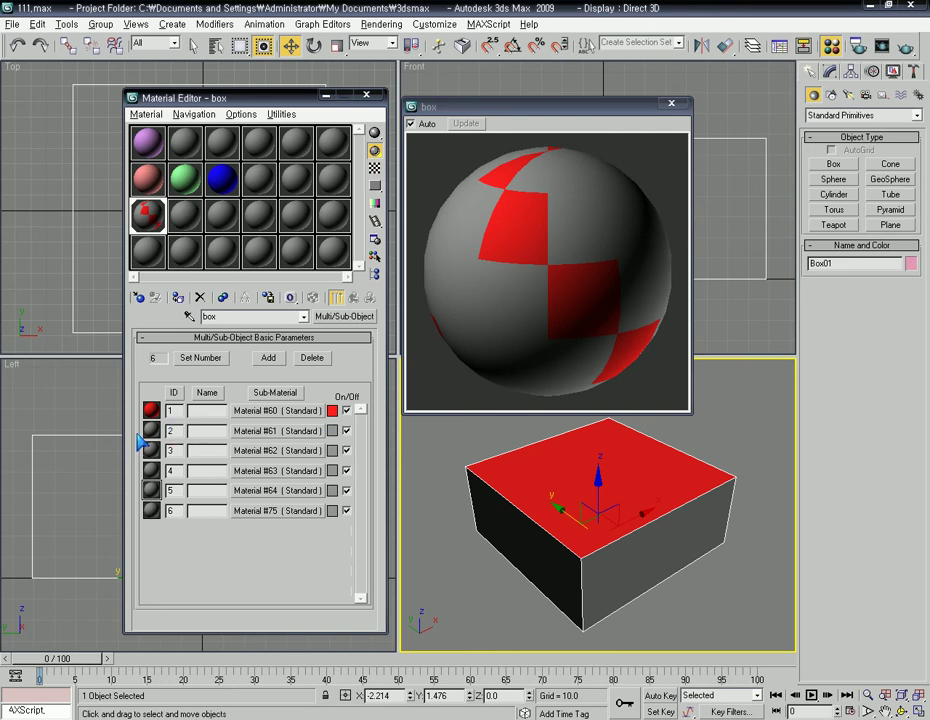
{"action": "left_click", "coordinate": [334, 431]}
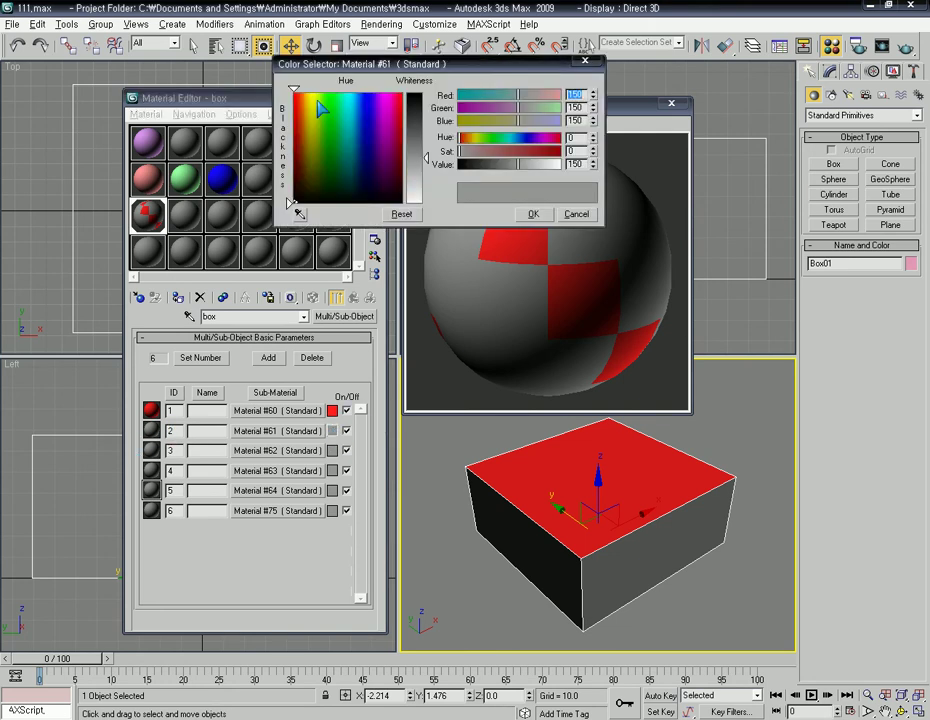
{"action": "left_click_drag", "start_coordinate": [316, 106], "coordinate": [314, 92]}
{"action": "left_click", "coordinate": [406, 100]}
{"action": "mouse_move", "coordinate": [576, 535]}
{"action": "middle_mouse_down", "text": "alt"}
{"action": "mouse_move", "coordinate": [614, 477]}
{"action": "mouse_move", "coordinate": [586, 358]}
{"action": "mouse_move", "coordinate": [573, 505]}
{"action": "mouse_move", "coordinate": [580, 532]}
{"action": "middle_mouse_up", "text": "alt"}
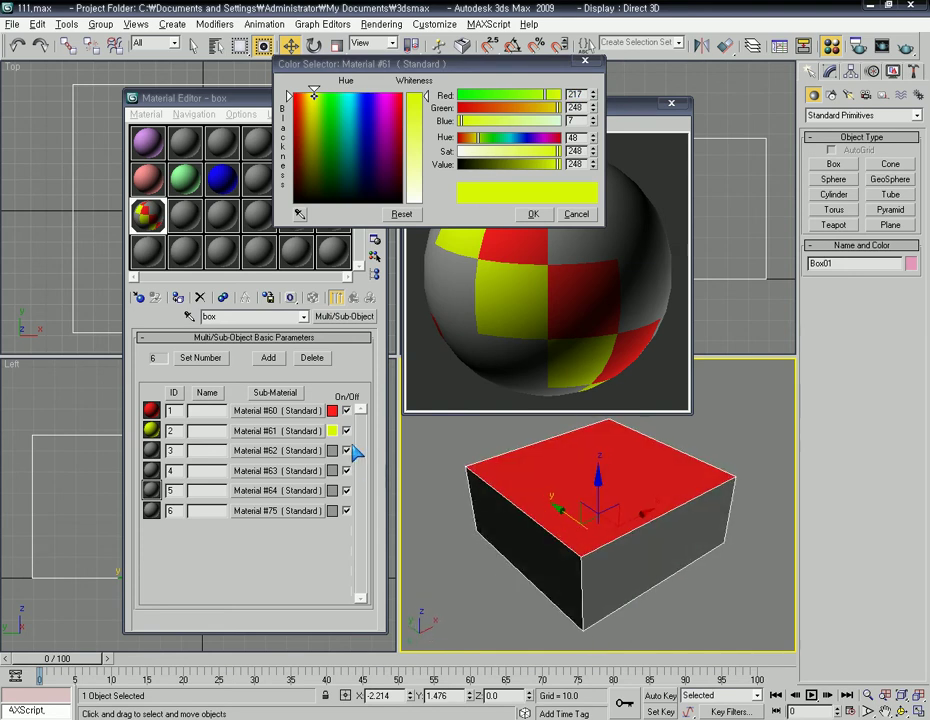
Step: Colour sub-material 3 a saturated green with hue 102
{"action": "left_click", "coordinate": [332, 450]}
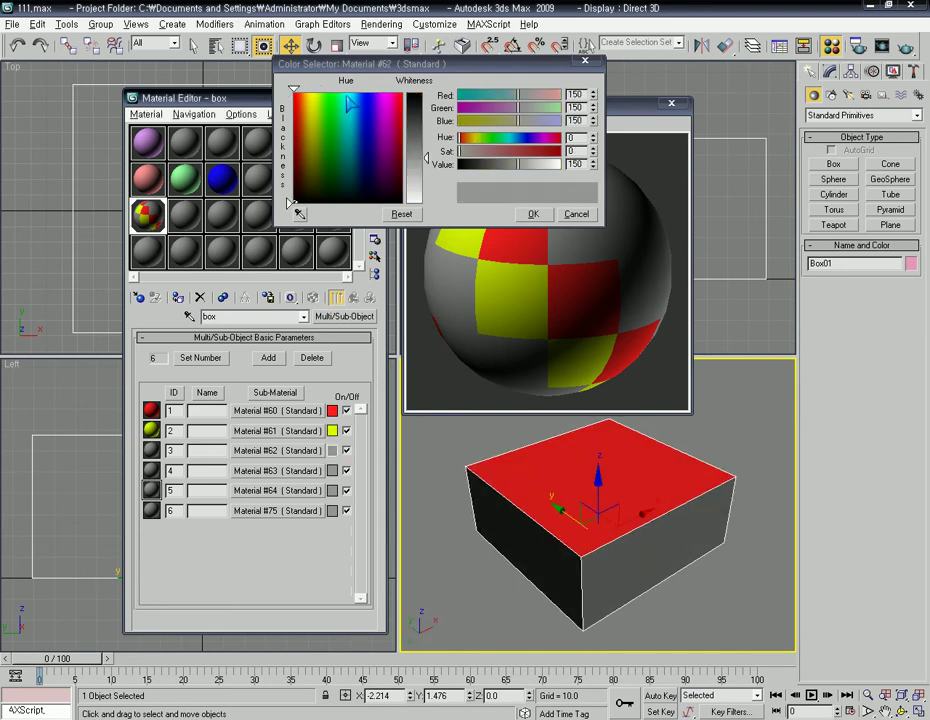
{"action": "left_click", "coordinate": [339, 97]}
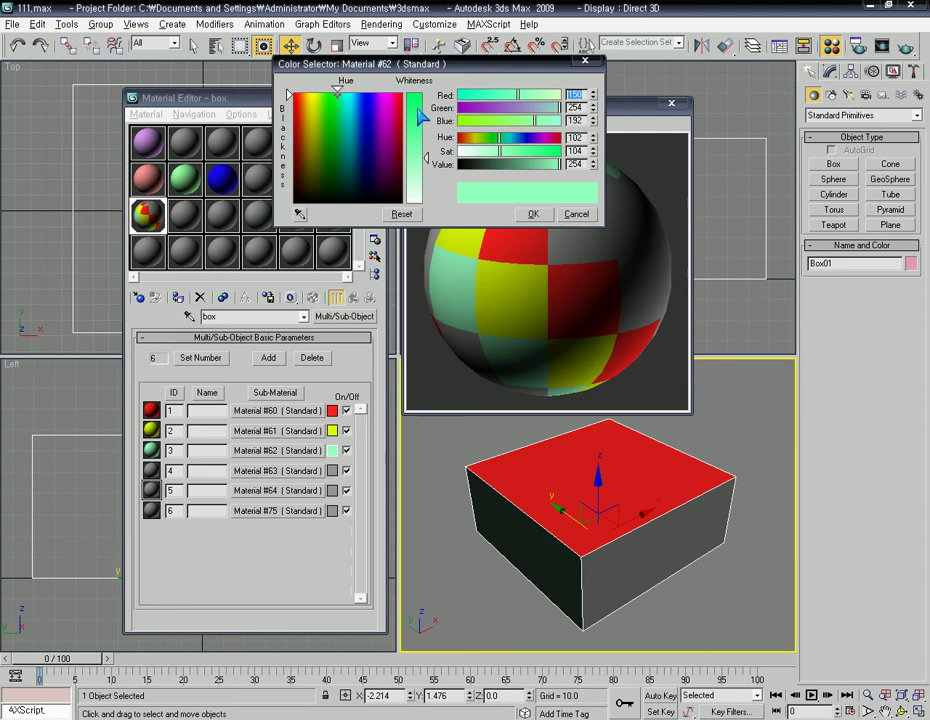
{"action": "left_click_drag", "start_coordinate": [416, 111], "coordinate": [416, 90]}
{"action": "left_click", "coordinate": [535, 214]}
Step: Colour sub-material 4 a bright, saturated blue
{"action": "middle_click_drag", "start_coordinate": [596, 510], "coordinate": [744, 471], "text": "alt"}
{"action": "left_click", "coordinate": [333, 470]}
{"action": "left_click_drag", "start_coordinate": [367, 109], "coordinate": [355, 92]}
{"action": "left_click", "coordinate": [415, 96]}
{"action": "left_click", "coordinate": [536, 216]}
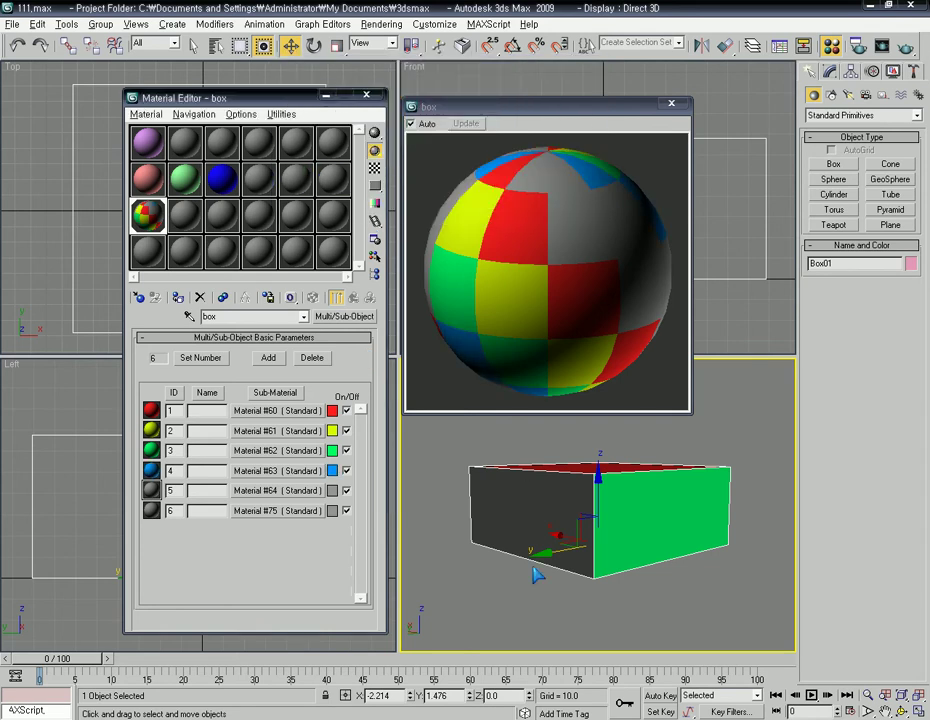
Step: Colour sub-material 5 magenta, RGB 255, 18, 219
{"action": "middle_click_drag", "start_coordinate": [108, 517], "coordinate": [662, 534], "text": "alt"}
{"action": "left_click", "coordinate": [332, 490]}
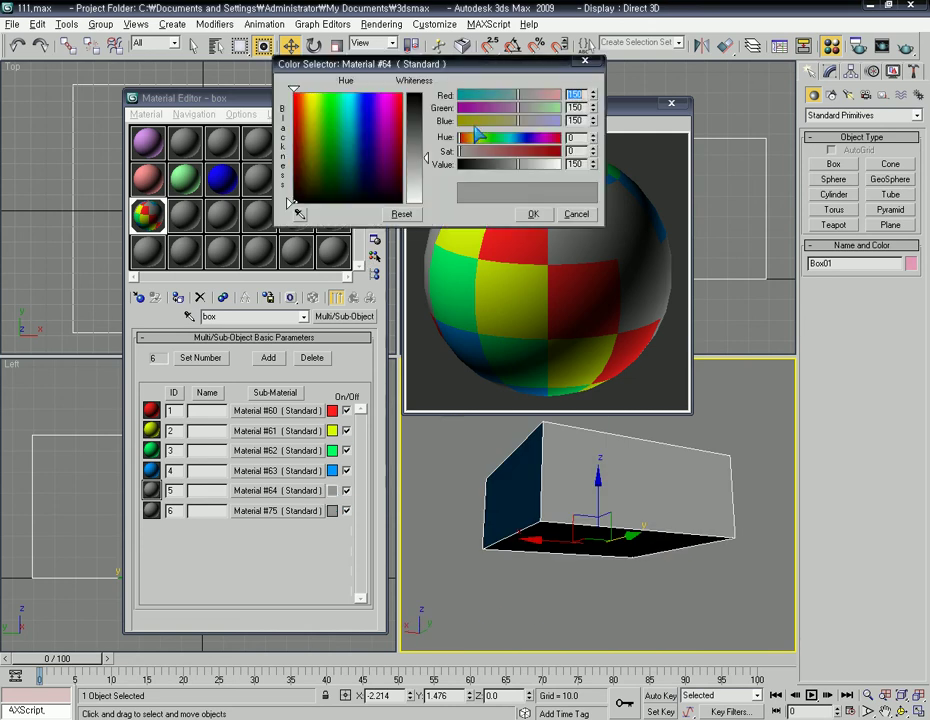
{"action": "left_click_drag", "start_coordinate": [376, 99], "coordinate": [387, 93]}
{"action": "left_click", "coordinate": [417, 101]}
{"action": "left_click", "coordinate": [534, 218]}
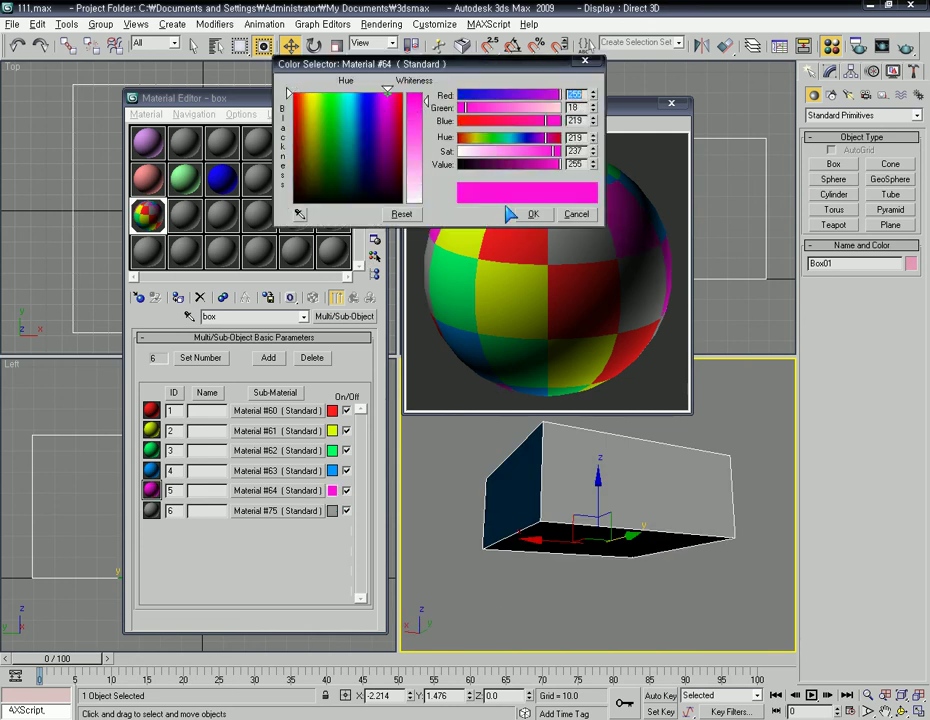
Step: Colour sub-material 6 a near-black grey
{"action": "middle_click_drag", "start_coordinate": [562, 480], "coordinate": [448, 540], "text": "alt"}
{"action": "left_click", "coordinate": [331, 511]}
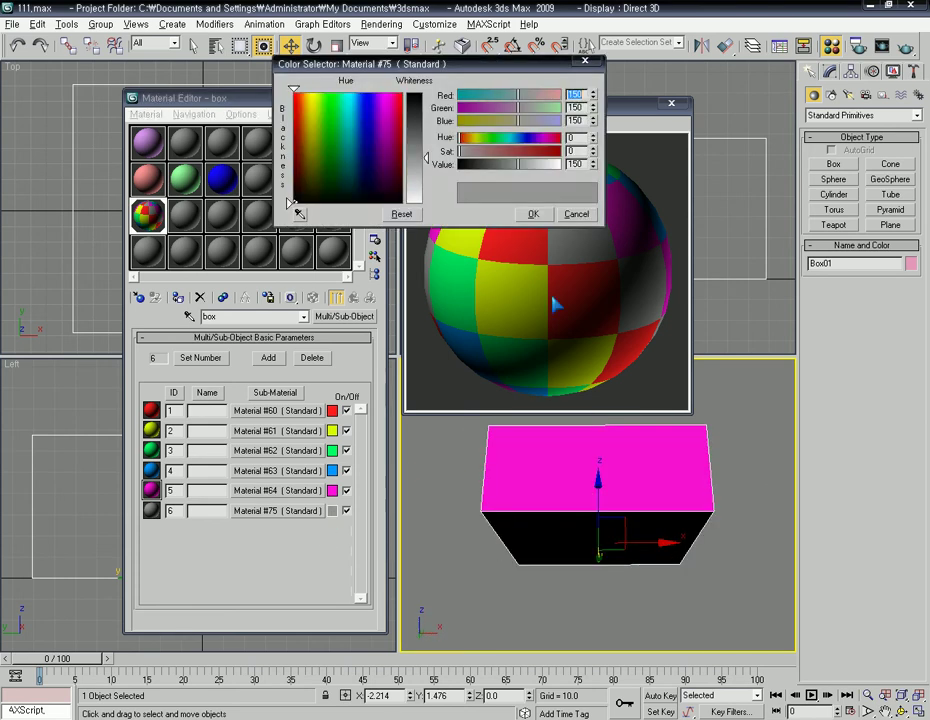
{"action": "left_click", "coordinate": [414, 109]}
{"action": "left_click", "coordinate": [534, 215]}
Step: Close the enlarged material preview and move the Material Editor away from the viewports containing the coloured box
{"action": "middle_click_drag", "start_coordinate": [545, 470], "coordinate": [610, 495], "text": "alt"}
{"action": "left_click", "coordinate": [671, 103]}
{"action": "left_click_drag", "start_coordinate": [335, 92], "coordinate": [310, 77]}
{"action": "middle_click_drag", "start_coordinate": [570, 480], "coordinate": [626, 525], "text": "alt"}
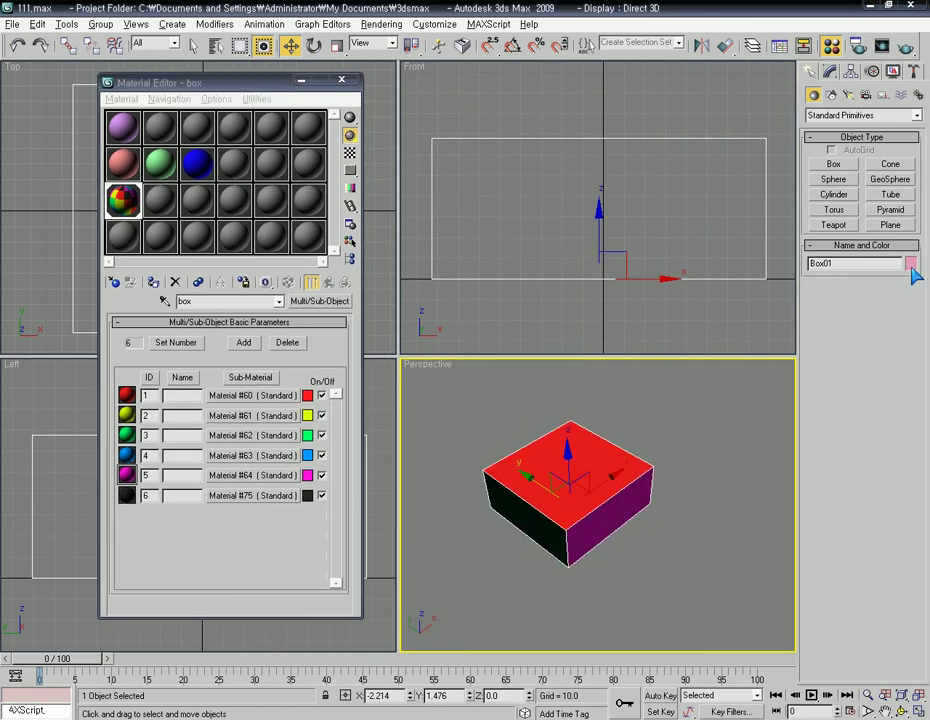
Step: Try moving the whole multicoloured box upward in the Perspective viewport and undo the move
{"action": "left_click", "coordinate": [703, 482]}
{"action": "left_click", "coordinate": [604, 490]}
{"action": "left_click_drag", "start_coordinate": [567, 445], "coordinate": [523, 344]}
{"action": "key", "text": "ctrl+z"}
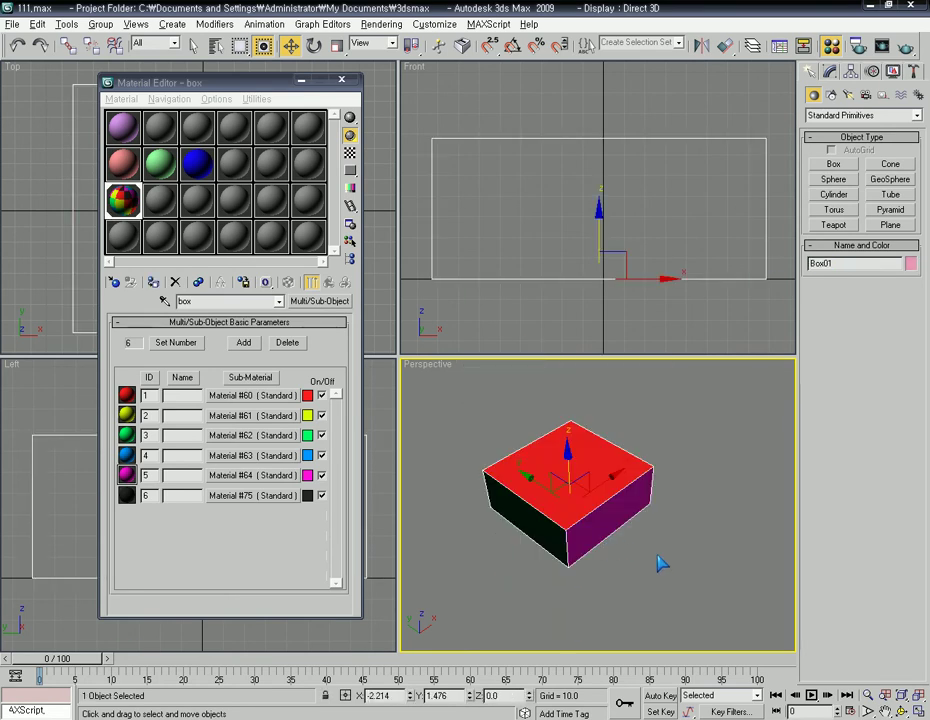
Step: Select Box01 and add an Edit Poly modifier on top of its Box base
{"action": "left_click", "coordinate": [651, 558]}
{"action": "left_click", "coordinate": [833, 72]}
{"action": "left_click", "coordinate": [625, 470]}
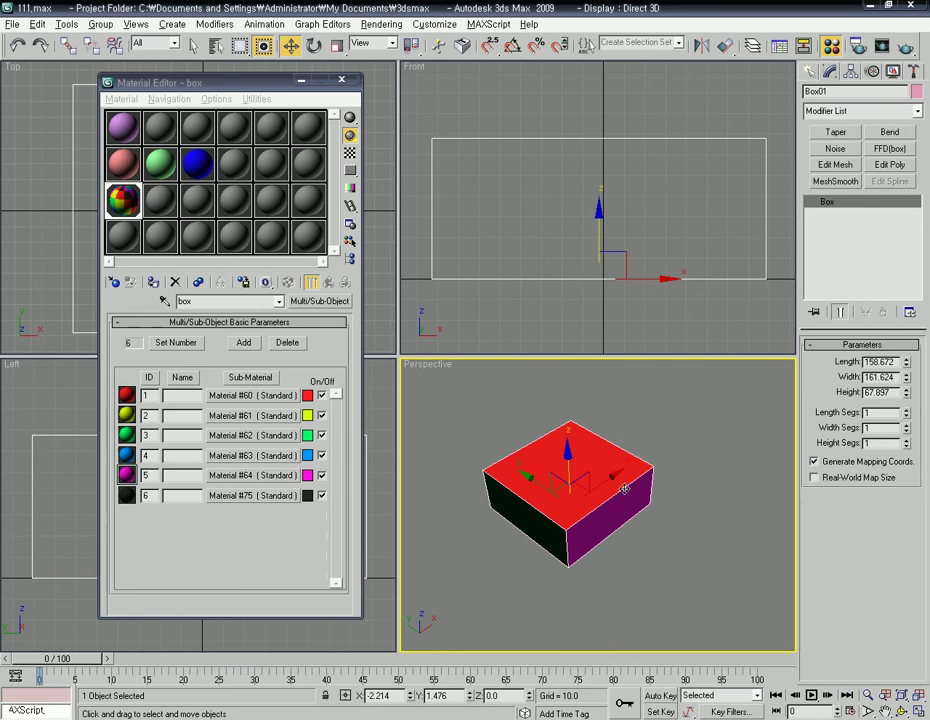
{"action": "middle_click_drag", "start_coordinate": [670, 471], "coordinate": [460, 504], "text": "alt"}
{"action": "left_click", "coordinate": [686, 611]}
{"action": "left_click", "coordinate": [539, 530]}
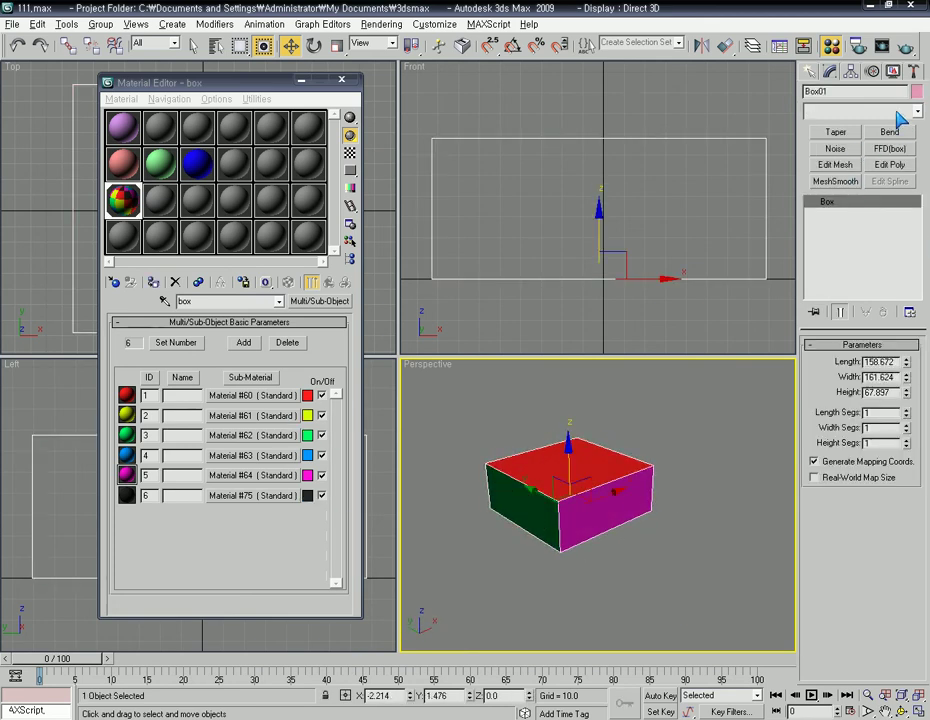
{"action": "left_click", "coordinate": [900, 114]}
{"action": "key", "text": "e"}
{"action": "left_click", "coordinate": [890, 149]}
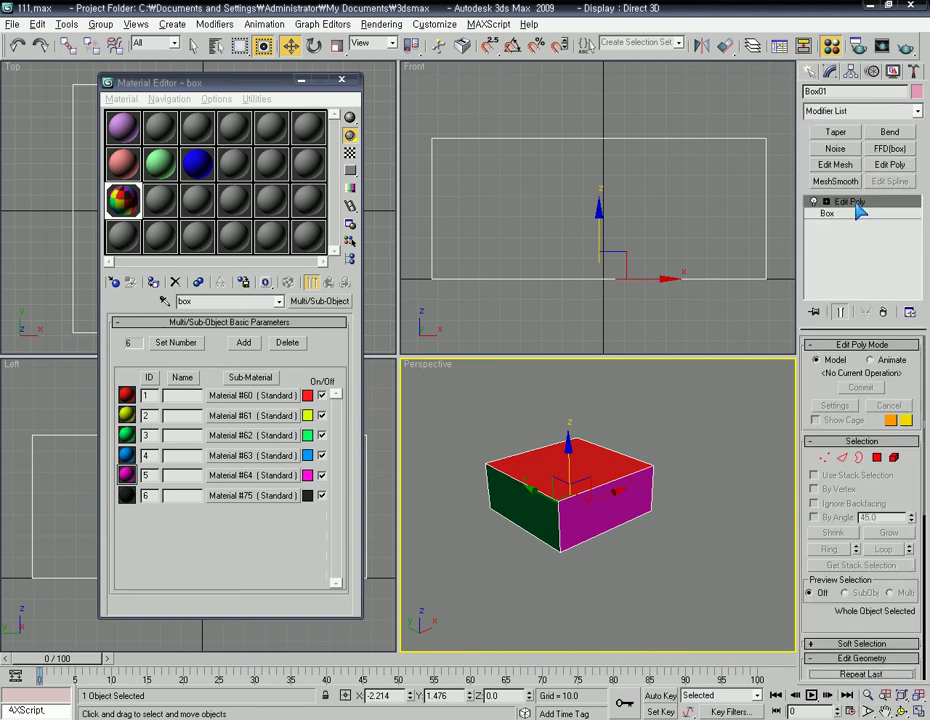
Step: Switch Edit Poly to polygon level and select the magenta side face of the box
{"action": "left_click", "coordinate": [880, 458]}
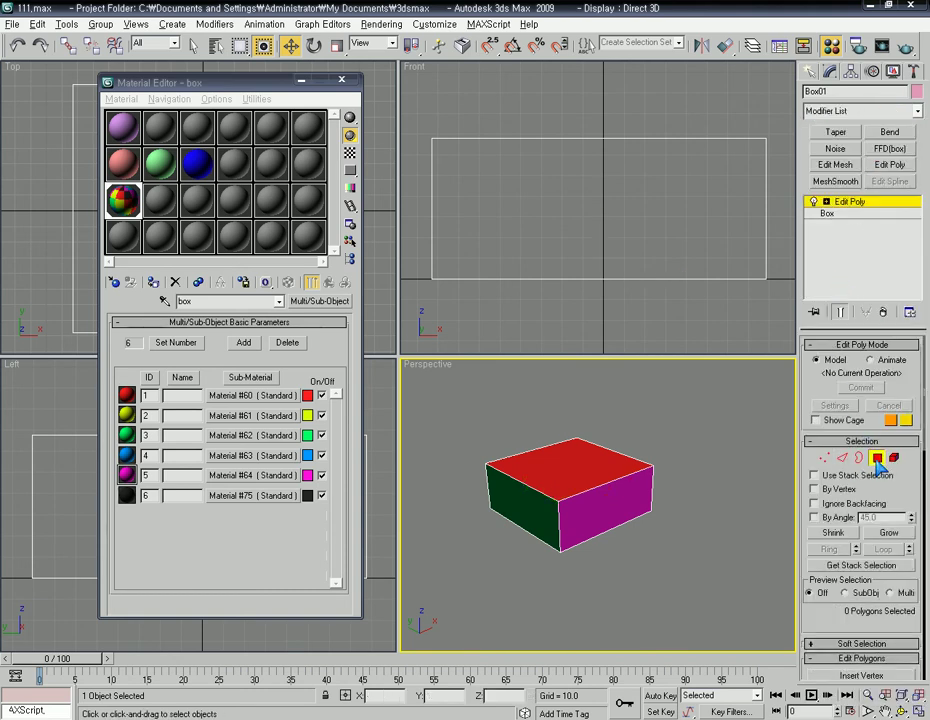
{"action": "left_click", "coordinate": [586, 520]}
{"action": "left_click", "coordinate": [648, 606]}
{"action": "left_click", "coordinate": [587, 513]}
{"action": "left_click", "coordinate": [597, 585]}
{"action": "left_click", "coordinate": [641, 488]}
{"action": "scroll", "coordinate": [845, 613], "scroll_direction": "down", "scroll_amount": 5}
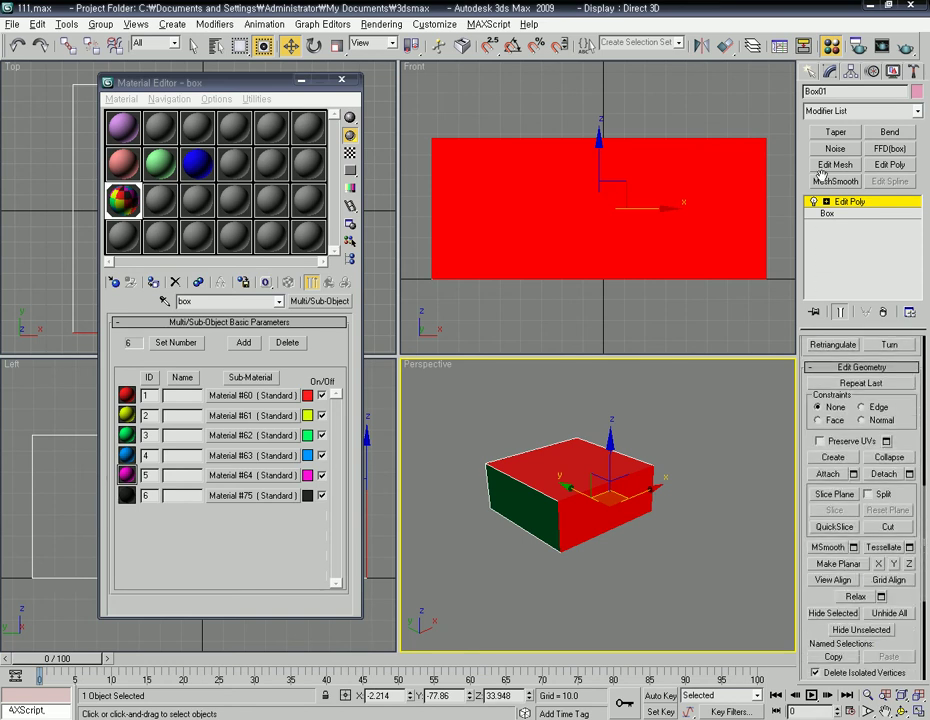
Step: Change the material ID of the box's magenta side face to 4 and clear the polygon selection
{"action": "left_click_drag", "start_coordinate": [820, 604], "coordinate": [846, 409]}
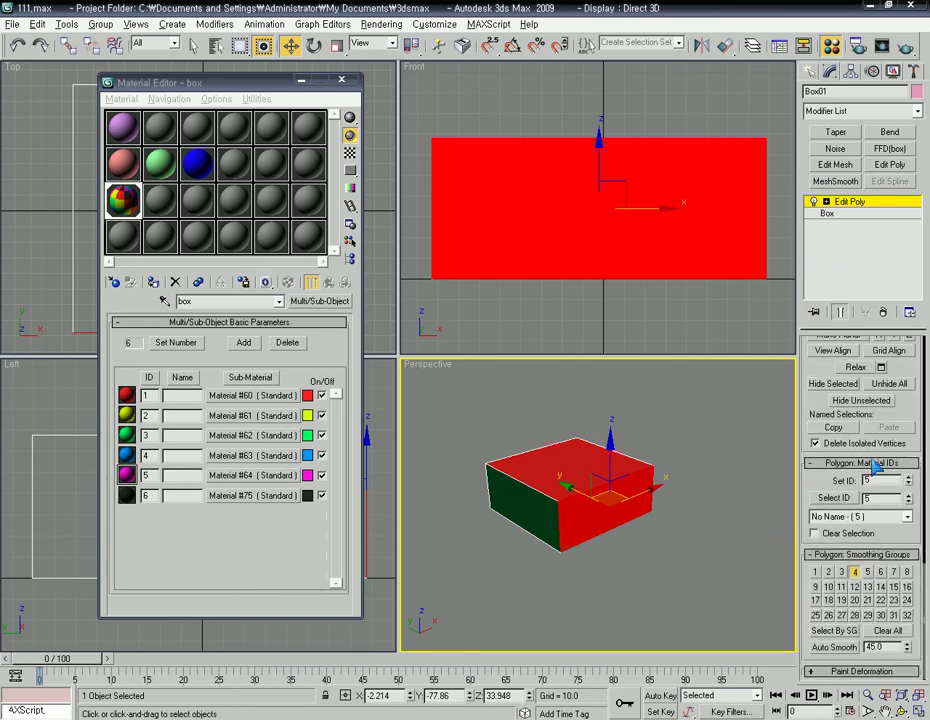
{"action": "left_click", "coordinate": [612, 588]}
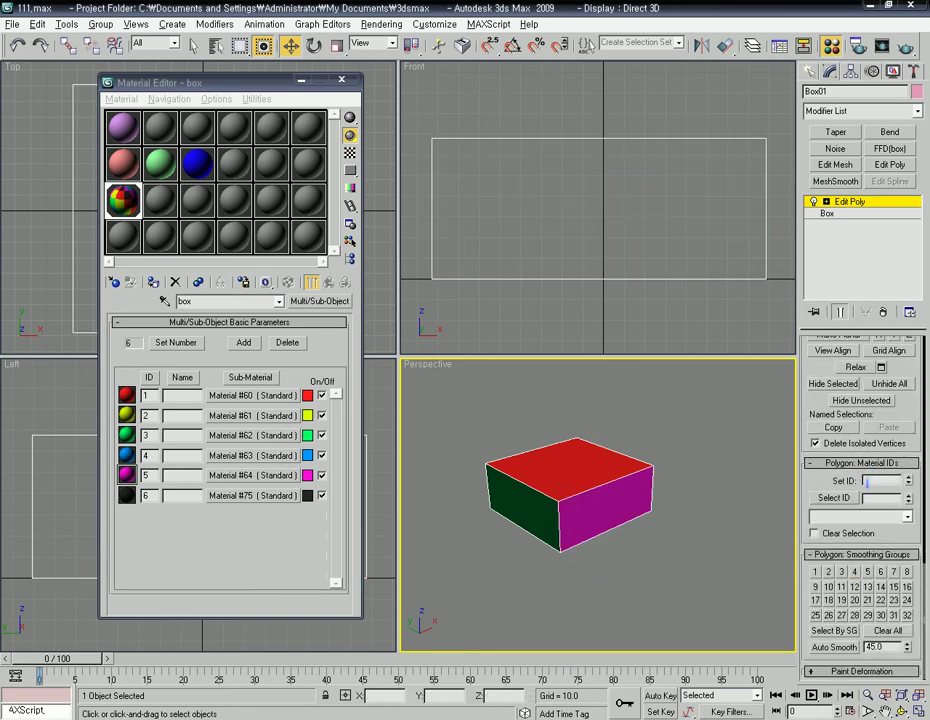
{"action": "left_click", "coordinate": [618, 507]}
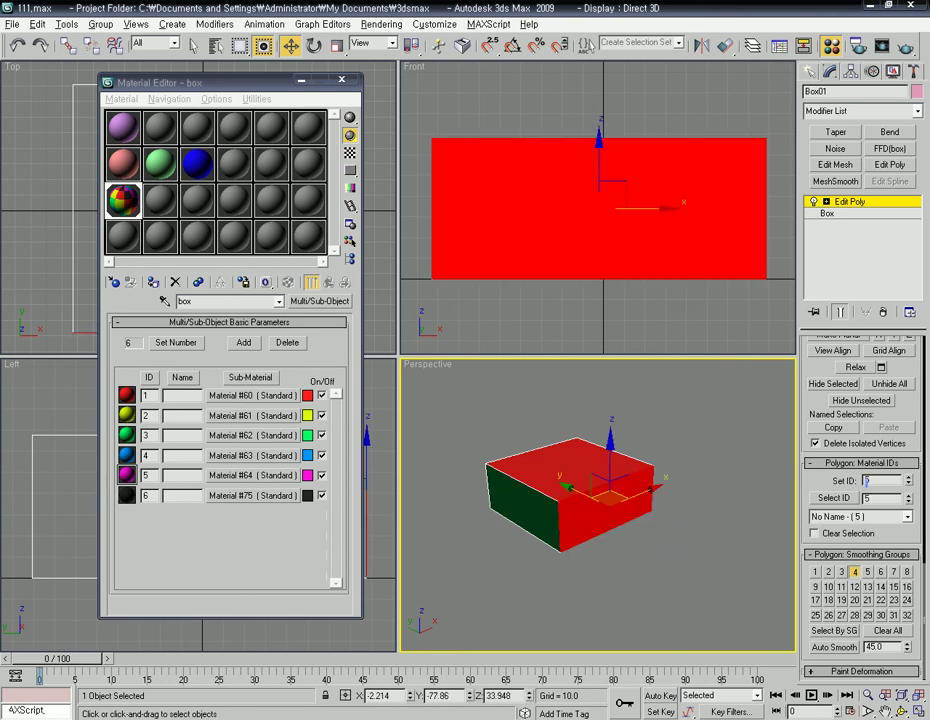
{"action": "left_click", "coordinate": [666, 587]}
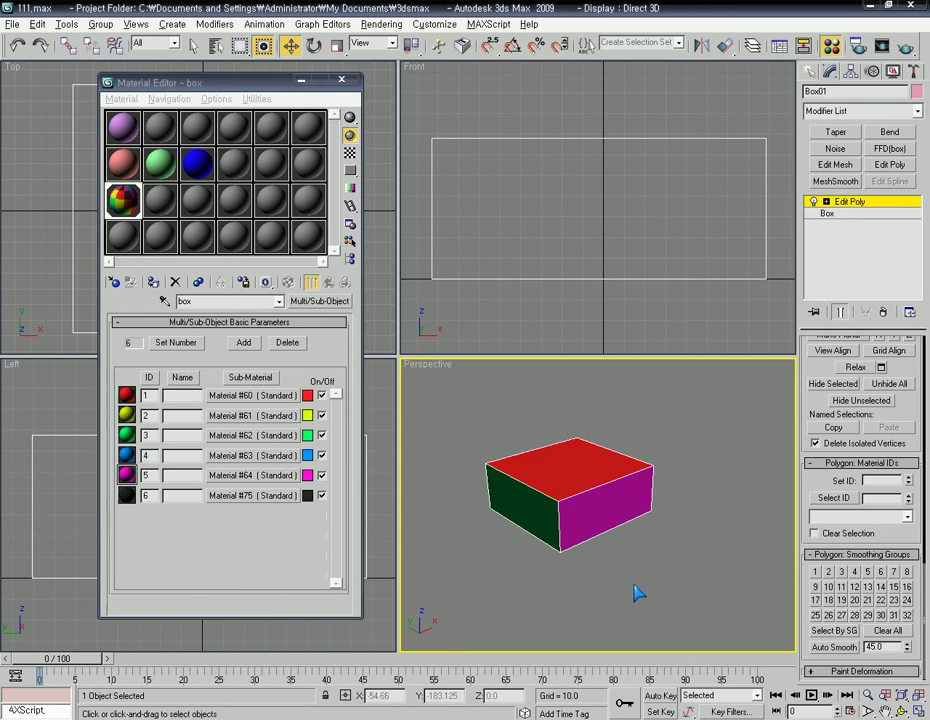
{"action": "left_click", "coordinate": [622, 532]}
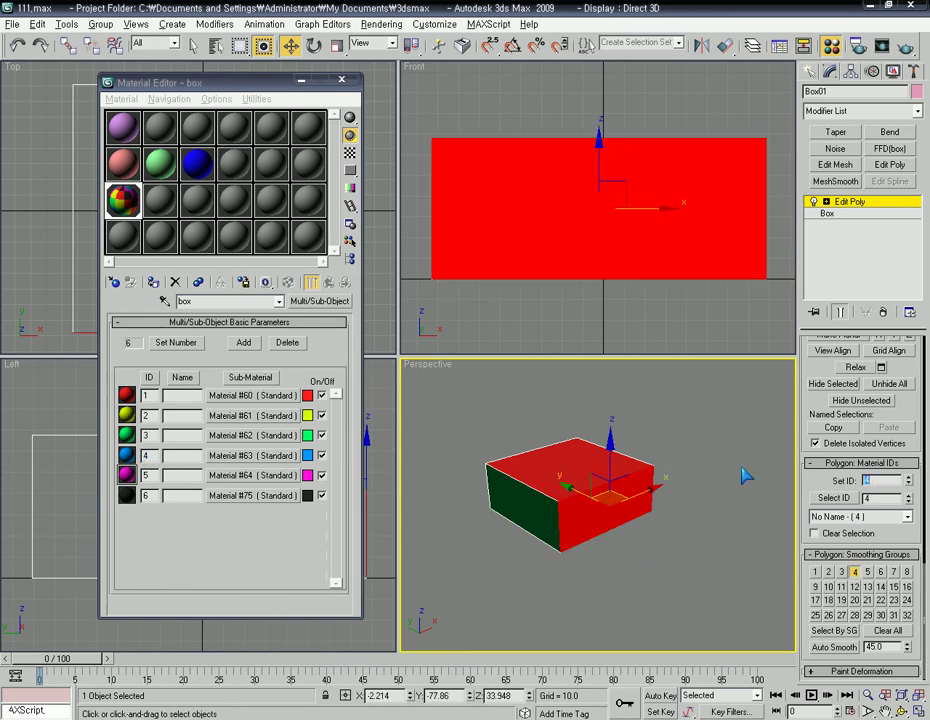
{"action": "left_click", "coordinate": [679, 571]}
Step: Select the red top face of the box and set its material ID to 2
{"action": "middle_click_drag", "start_coordinate": [646, 560], "coordinate": [652, 511], "text": "alt"}
{"action": "left_click", "coordinate": [581, 462]}
{"action": "middle_click_drag", "start_coordinate": [611, 562], "coordinate": [544, 595], "text": "alt"}
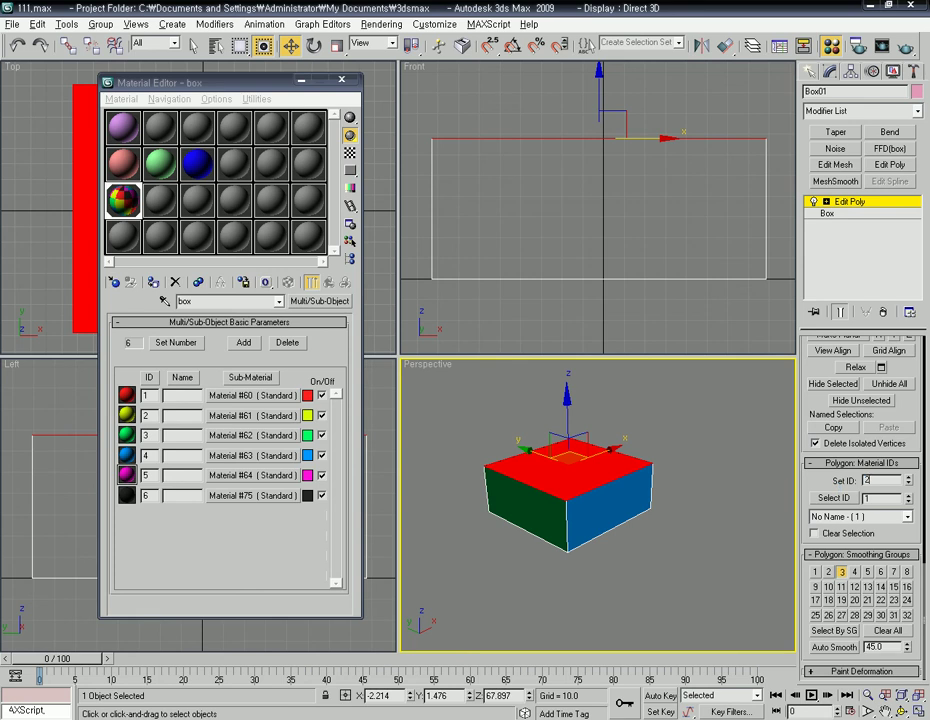
{"action": "left_click", "coordinate": [679, 550]}
Step: Select the black back face of the box and set its material ID to 3
{"action": "middle_click_drag", "start_coordinate": [623, 430], "coordinate": [715, 440], "text": "alt"}
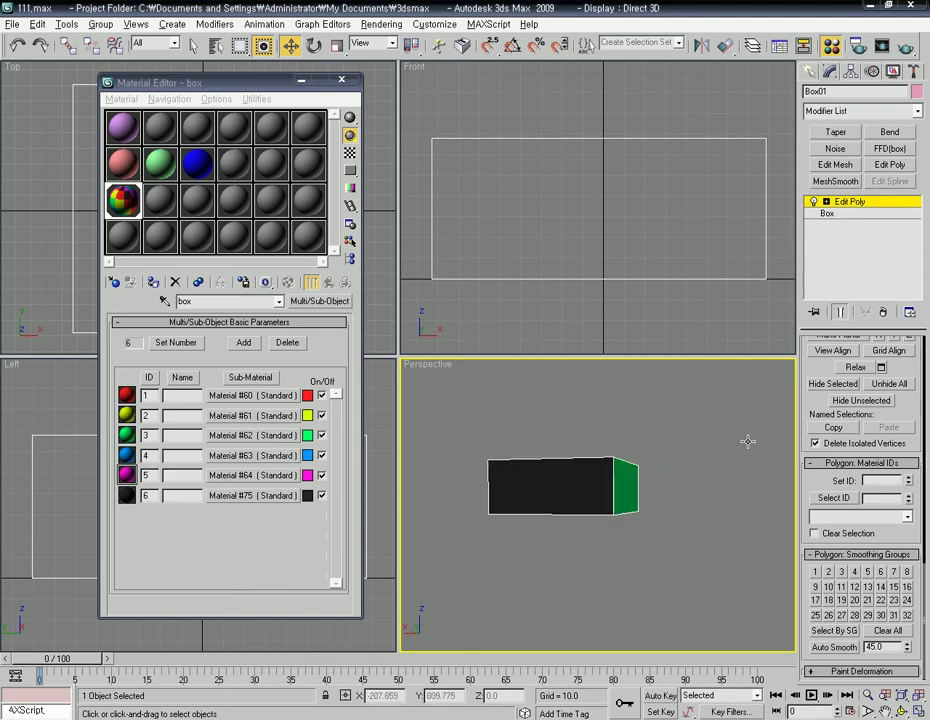
{"action": "left_click", "coordinate": [552, 480]}
{"action": "left_click", "coordinate": [552, 568]}
{"action": "middle_click_drag", "start_coordinate": [552, 568], "coordinate": [647, 480], "text": "alt"}
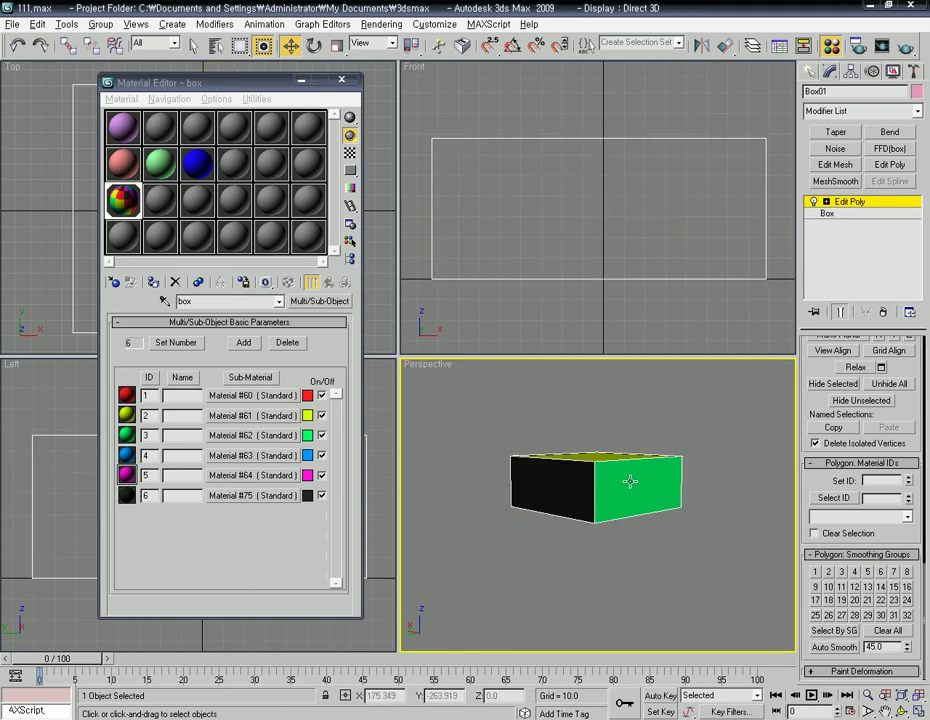
{"action": "left_click", "coordinate": [539, 486]}
{"action": "middle_click_drag", "start_coordinate": [553, 530], "coordinate": [773, 523], "text": "alt"}
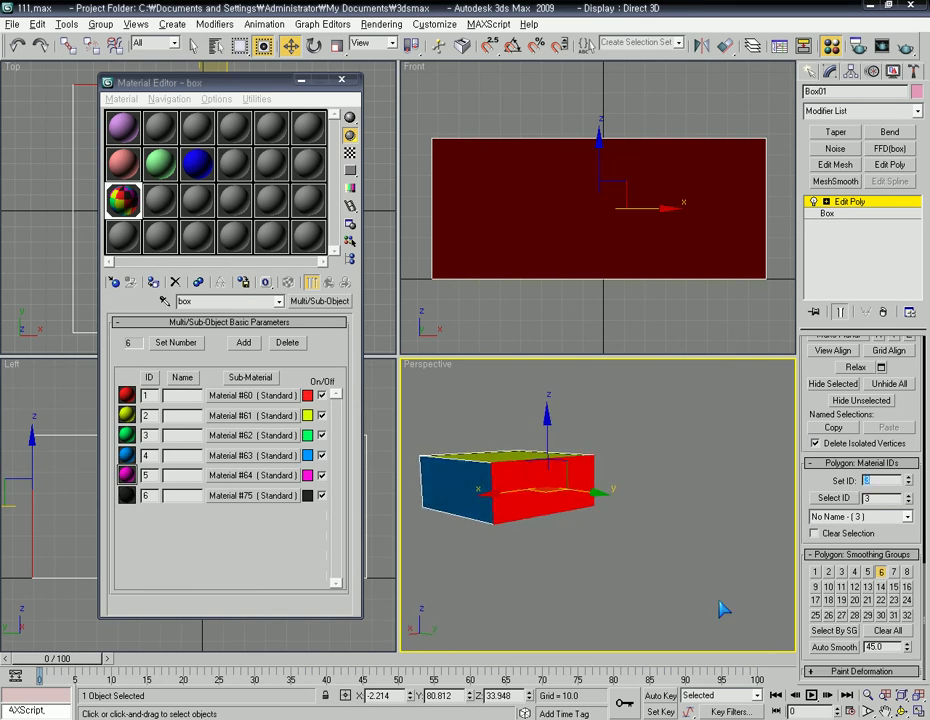
{"action": "left_click", "coordinate": [554, 556]}
Step: Select the yellow top face, clear it, and try selecting polygons by material ID
{"action": "middle_click_drag", "start_coordinate": [554, 556], "coordinate": [700, 556], "text": "alt"}
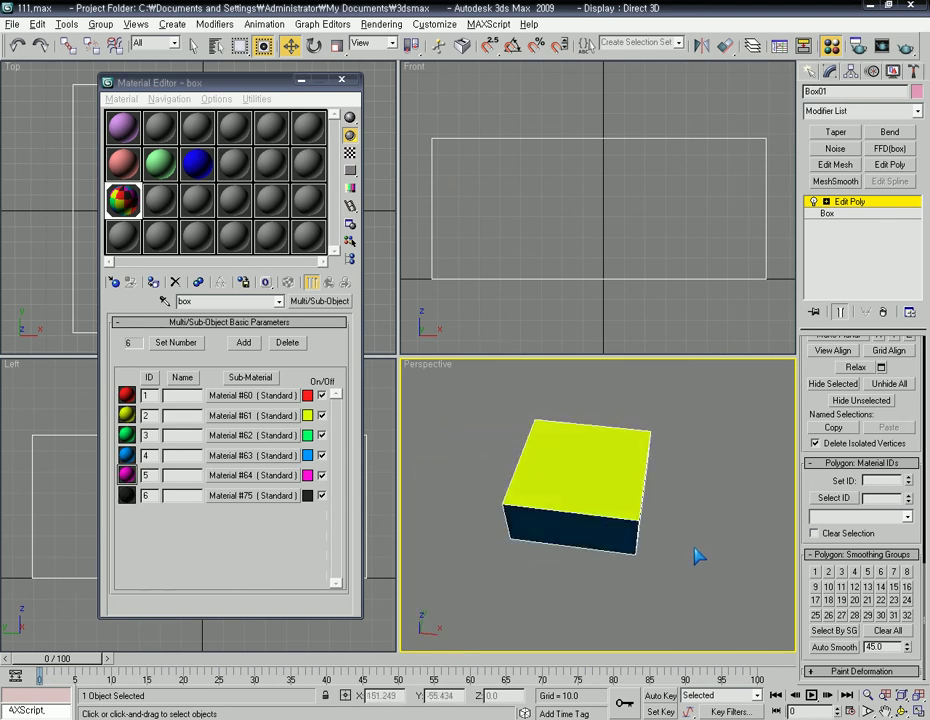
{"action": "left_click", "coordinate": [622, 478]}
{"action": "left_click", "coordinate": [655, 596]}
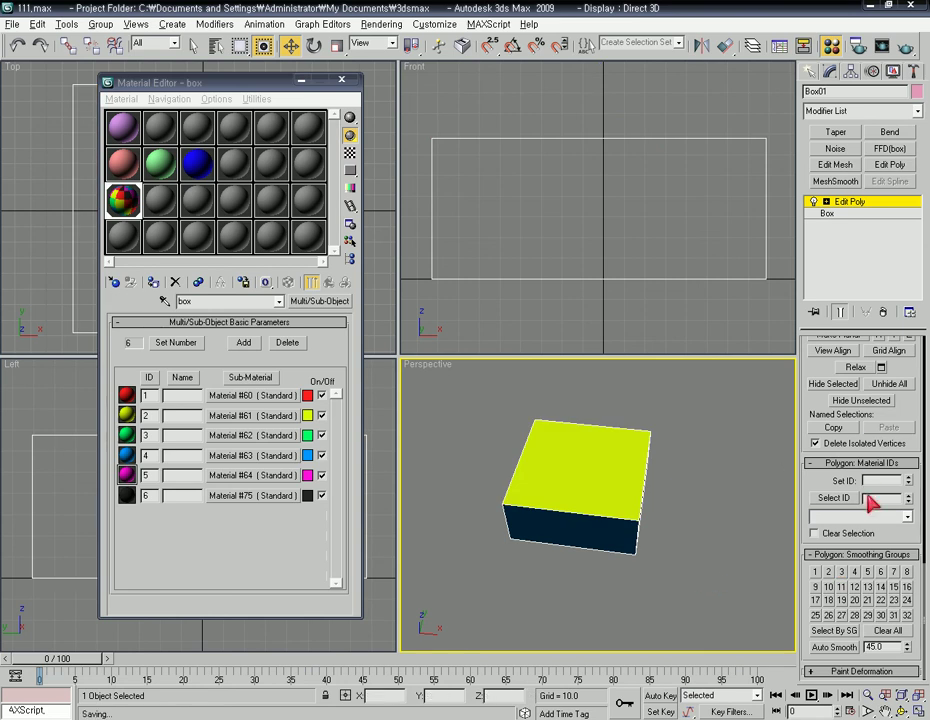
{"action": "left_click", "coordinate": [841, 500]}
{"action": "middle_click_drag", "start_coordinate": [648, 519], "coordinate": [602, 490], "text": "alt"}
{"action": "left_click", "coordinate": [684, 613]}
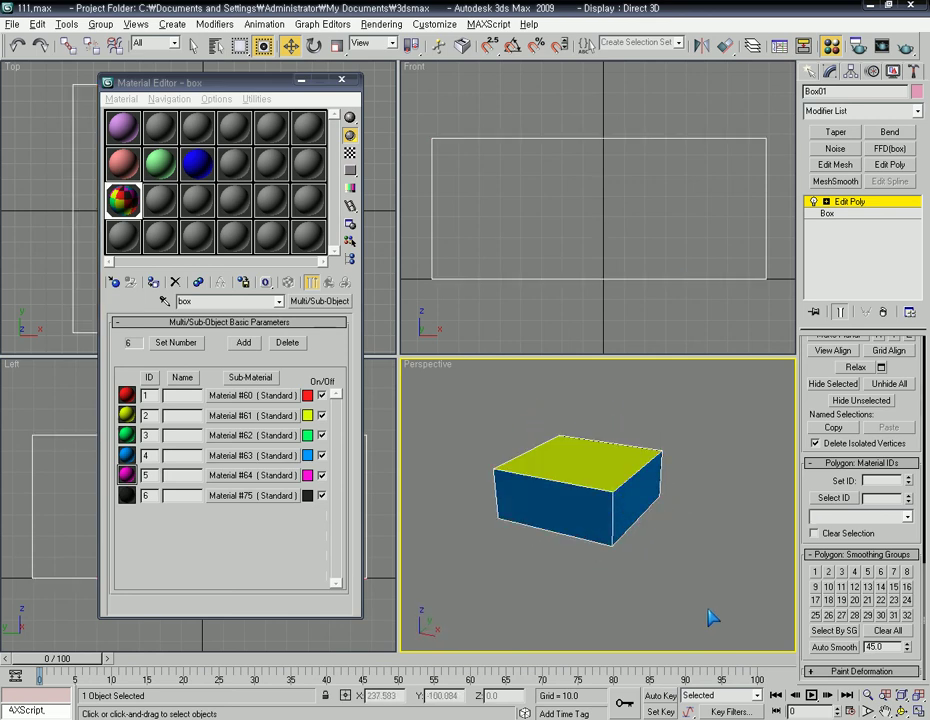
Step: Select all box faces with material ID 4 by their ID and clear the selection
{"action": "left_click", "coordinate": [526, 505]}
{"action": "left_click", "coordinate": [703, 583]}
{"action": "left_click", "coordinate": [841, 497]}
{"action": "middle_click_drag", "start_coordinate": [640, 510], "coordinate": [612, 533], "text": "alt"}
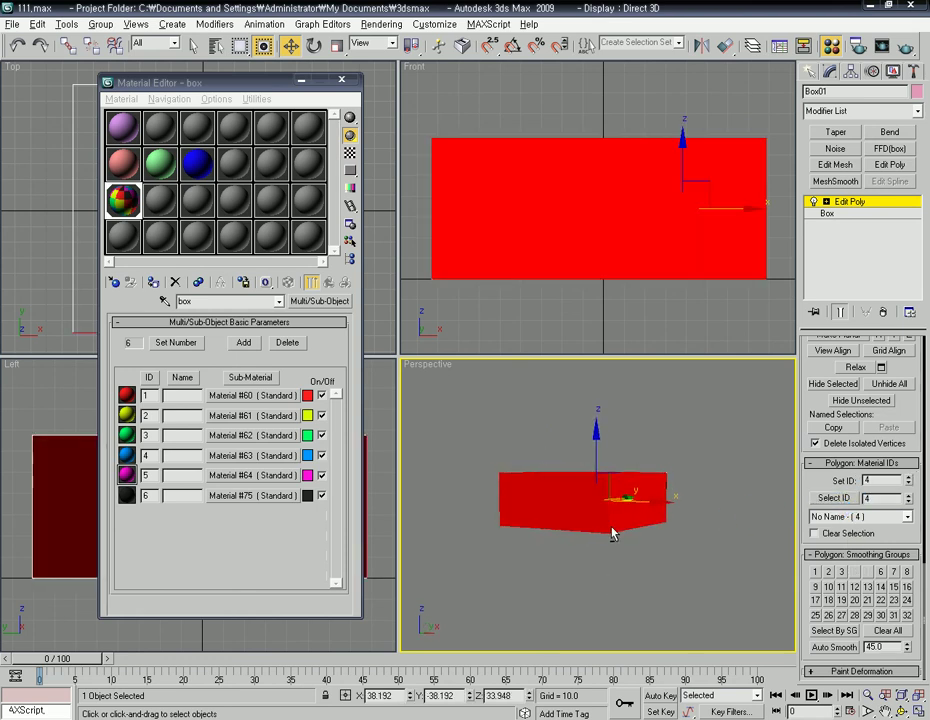
{"action": "left_click", "coordinate": [633, 581]}
{"action": "middle_click_drag", "start_coordinate": [633, 581], "coordinate": [650, 529], "text": "alt"}
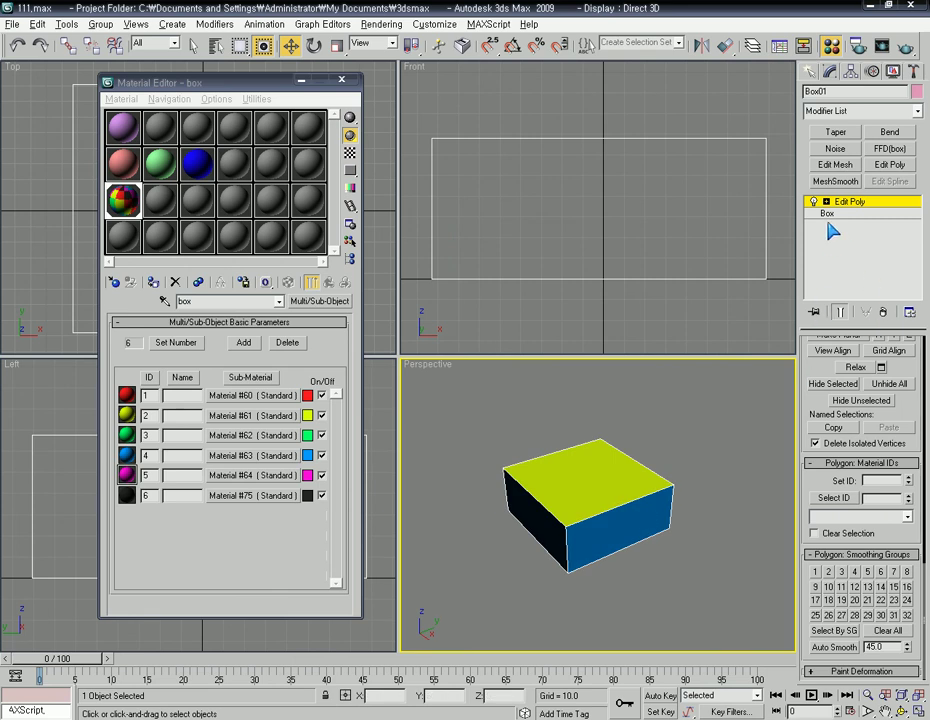
Step: Leave the box's polygon level and deselect the box
{"action": "left_click", "coordinate": [862, 202]}
{"action": "middle_click_drag", "start_coordinate": [565, 519], "coordinate": [462, 390], "text": "alt"}
{"action": "left_click", "coordinate": [629, 619]}
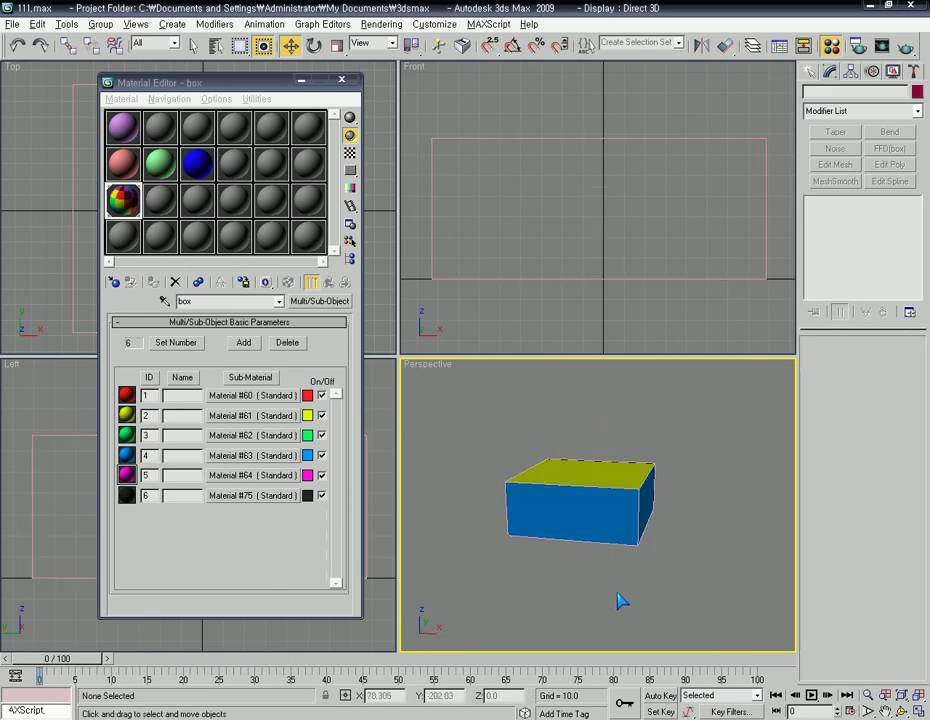
Step: Create a sphere with 32 segments from the centre of the box in the Top viewport
{"action": "left_click", "coordinate": [810, 73]}
{"action": "left_click", "coordinate": [833, 179]}
{"action": "left_click_drag", "start_coordinate": [303, 80], "coordinate": [619, 133]}
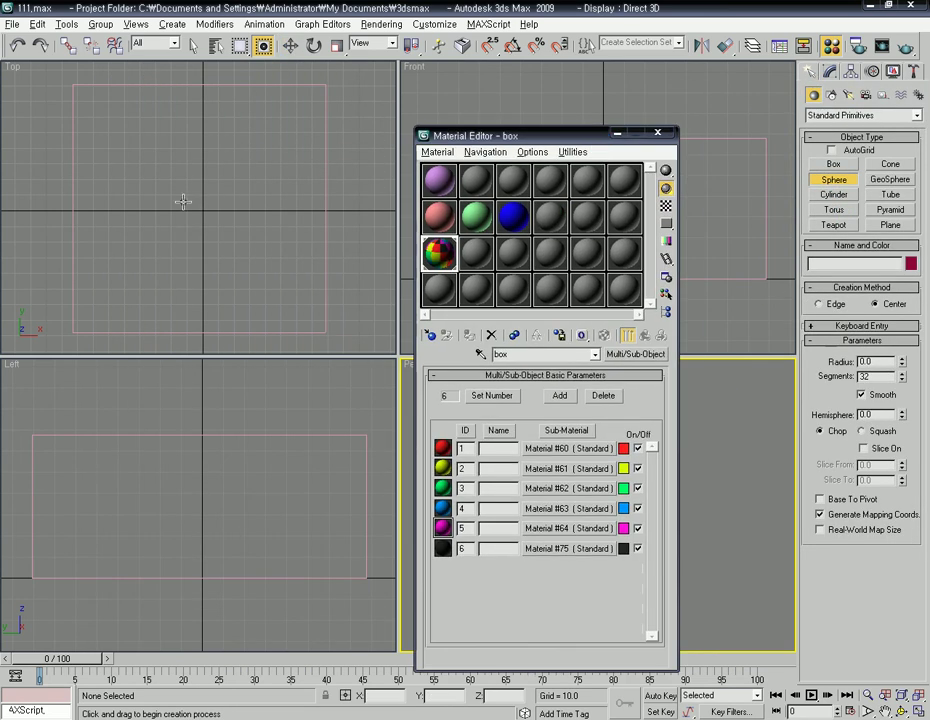
{"action": "left_click_drag", "start_coordinate": [204, 211], "coordinate": [245, 279]}
{"action": "key", "text": "w"}
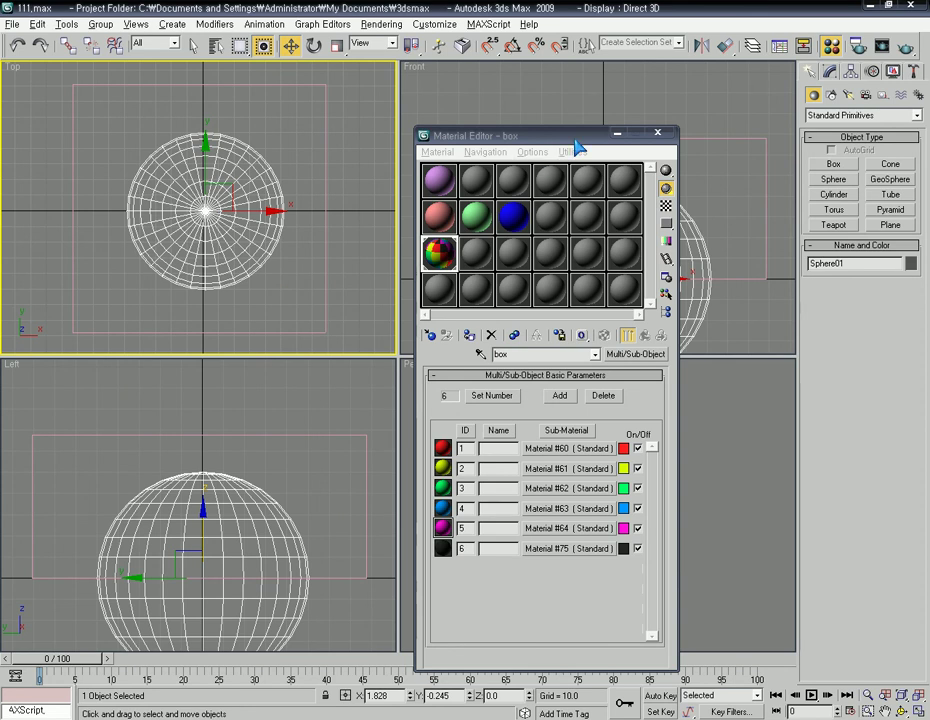
Step: Move the Material Editor off the Front viewport and raise the sphere above the box to about Z 182.6
{"action": "left_click_drag", "start_coordinate": [573, 139], "coordinate": [209, 64]}
{"action": "middle_click_drag", "start_coordinate": [612, 165], "coordinate": [576, 209]}
{"action": "scroll", "coordinate": [580, 210], "scroll_direction": "down", "scroll_amount": 3}
{"action": "left_click_drag", "start_coordinate": [582, 228], "coordinate": [570, 62]}
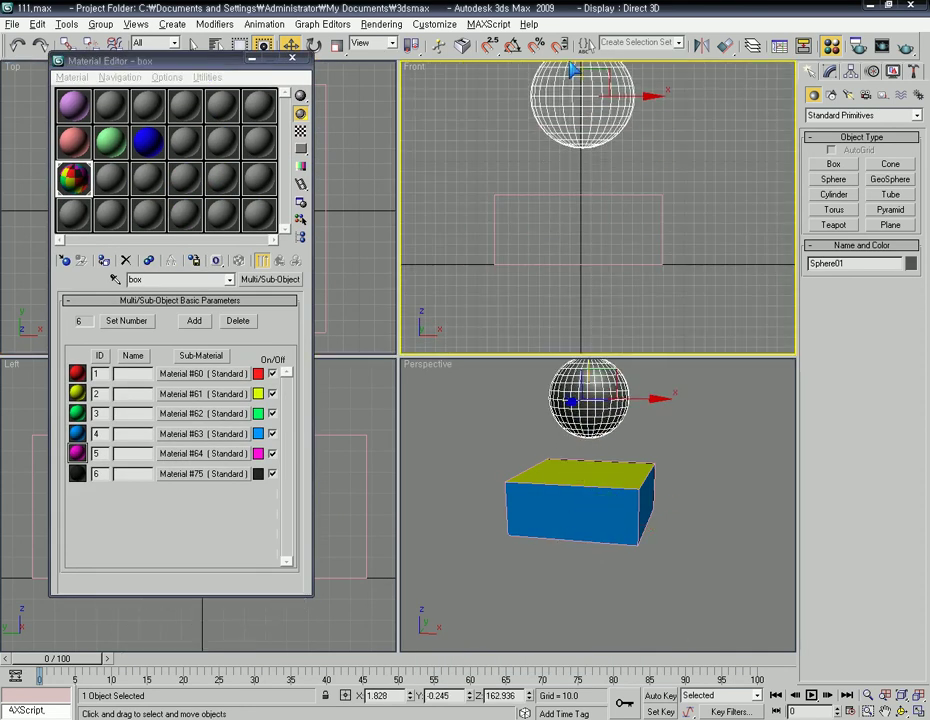
{"action": "middle_click_drag", "start_coordinate": [568, 63], "coordinate": [602, 253]}
{"action": "left_click_drag", "start_coordinate": [591, 173], "coordinate": [591, 153]}
{"action": "key", "text": "z"}
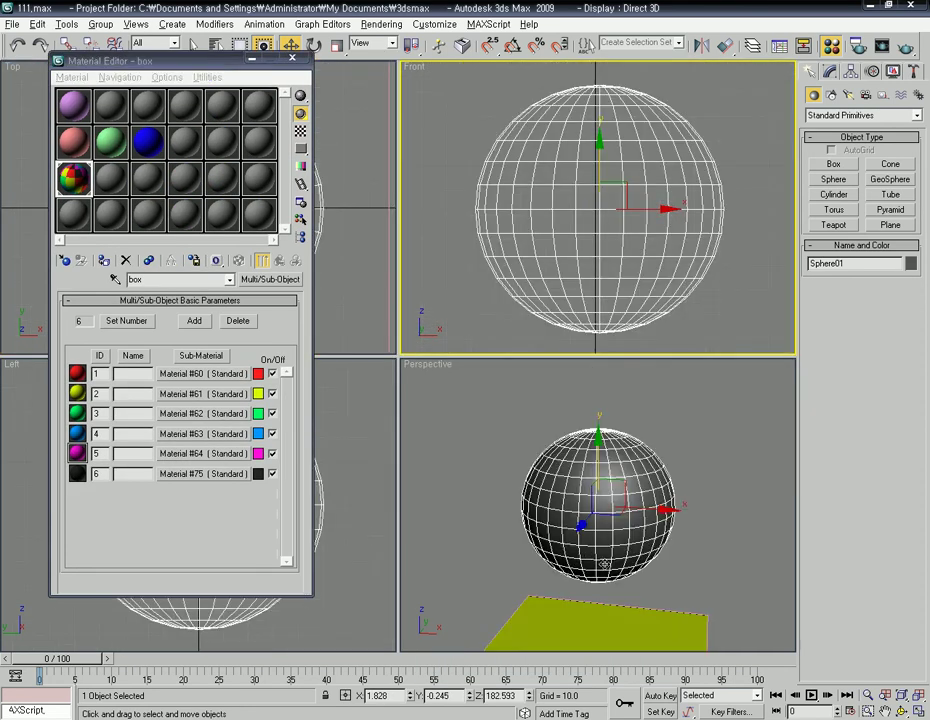
Step: Convert the sphere to an Editable Poly and switch to polygon level
{"action": "right_click", "coordinate": [585, 535]}
{"action": "right_click", "coordinate": [585, 514]}
{"action": "mouse_move", "coordinate": [670, 644]}
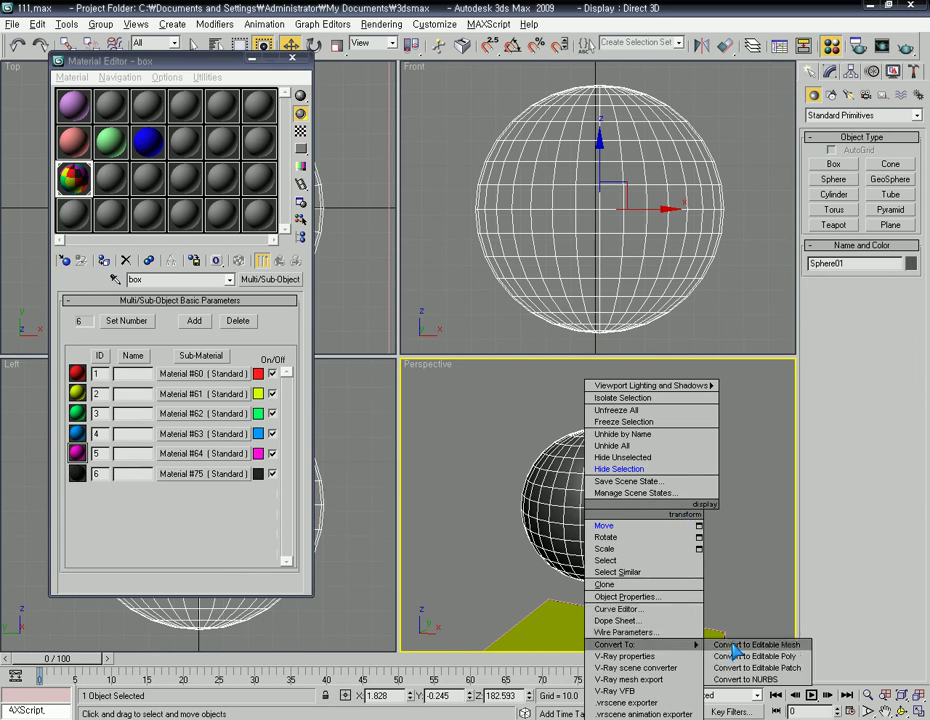
{"action": "left_click", "coordinate": [740, 656]}
{"action": "left_click", "coordinate": [877, 361]}
Step: Assign the box Multi/Sub-Object material to the sphere
{"action": "middle_click_drag", "start_coordinate": [618, 280], "coordinate": [608, 296]}
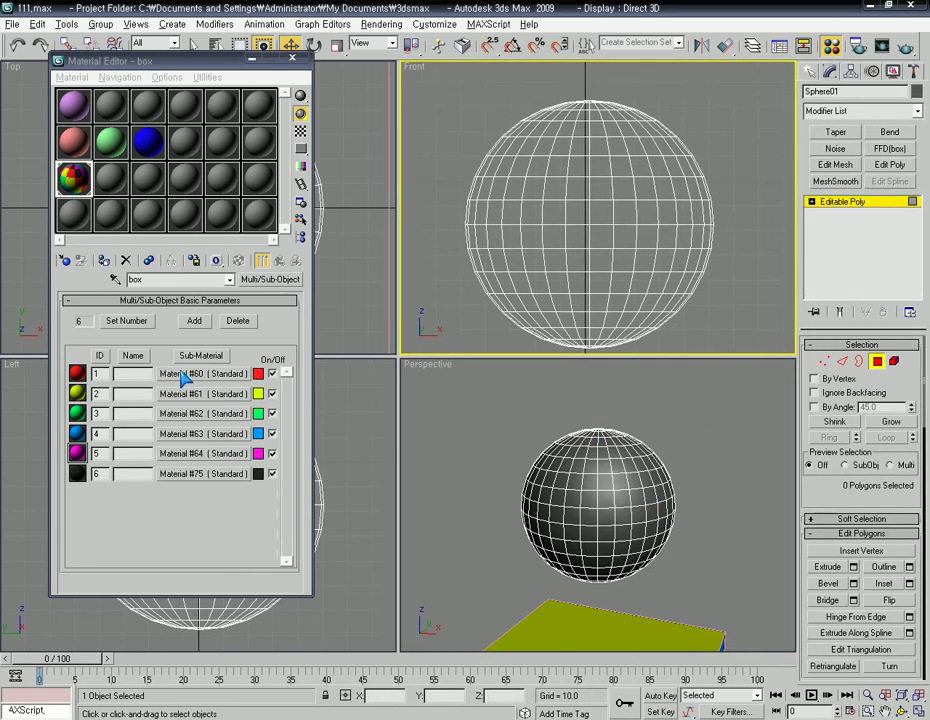
{"action": "left_click", "coordinate": [104, 261]}
{"action": "middle_click_drag", "start_coordinate": [663, 489], "coordinate": [480, 481], "text": "alt"}
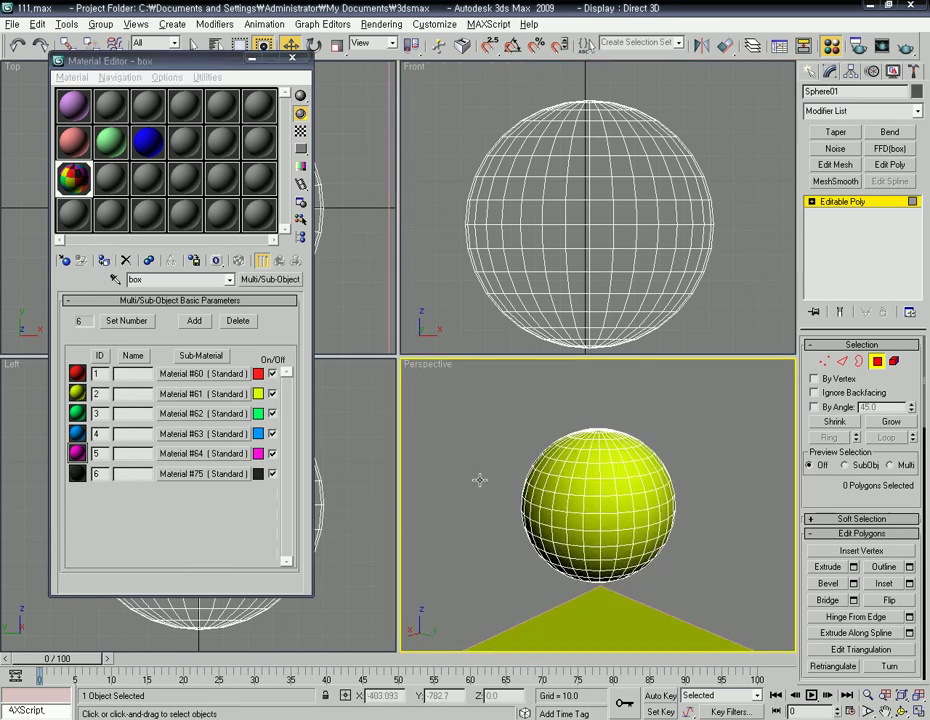
Step: Show the polygon material ID settings and try selecting individual polygons on the sphere, then clear the selection
{"action": "left_click_drag", "start_coordinate": [825, 506], "coordinate": [815, 152]}
{"action": "scroll", "coordinate": [815, 152], "scroll_direction": "down", "scroll_amount": 5}
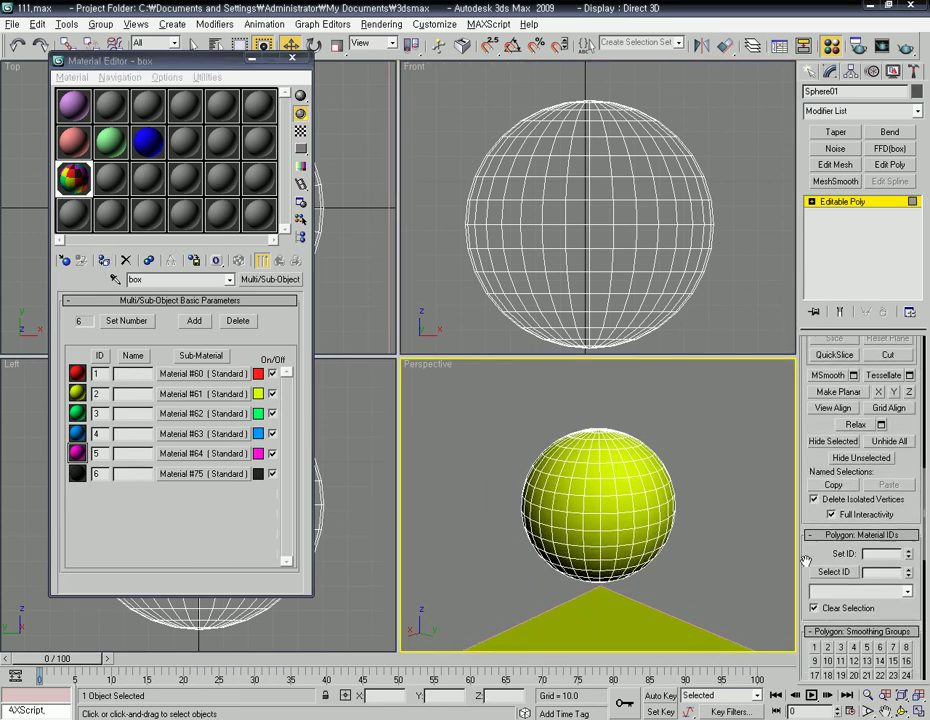
{"action": "left_click", "coordinate": [603, 488]}
{"action": "left_click", "coordinate": [639, 522]}
{"action": "left_click", "coordinate": [592, 521]}
{"action": "left_click", "coordinate": [592, 474]}
{"action": "left_click", "coordinate": [643, 455]}
{"action": "left_click", "coordinate": [643, 507]}
{"action": "left_click", "coordinate": [675, 563]}
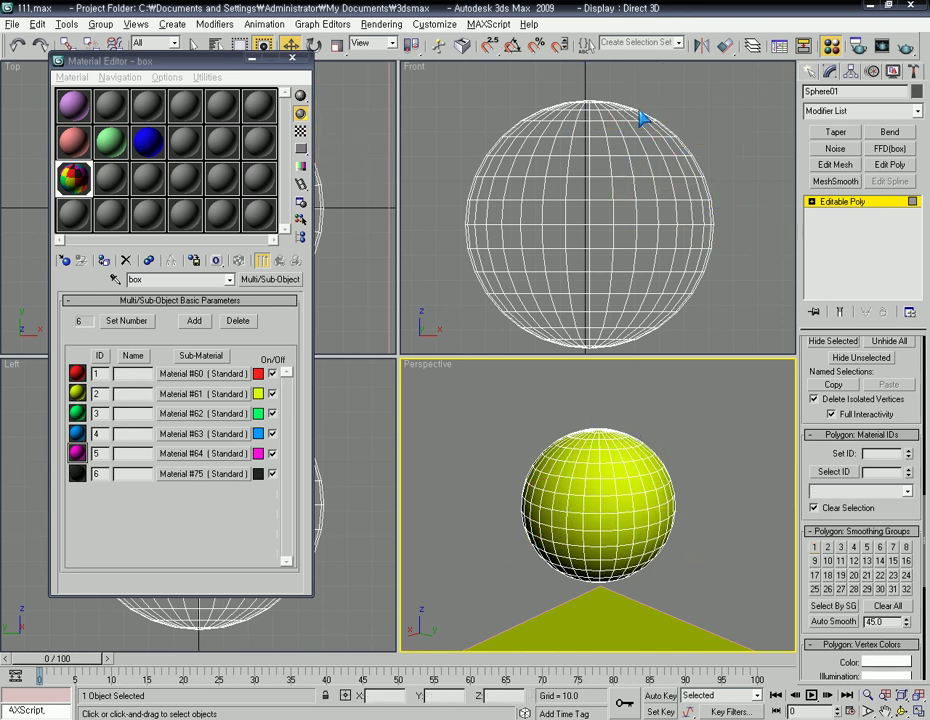
Step: Select the polygons of the sphere's top cap in the Front viewport and set their material ID to 1
{"action": "left_click_drag", "start_coordinate": [732, 94], "coordinate": [422, 147]}
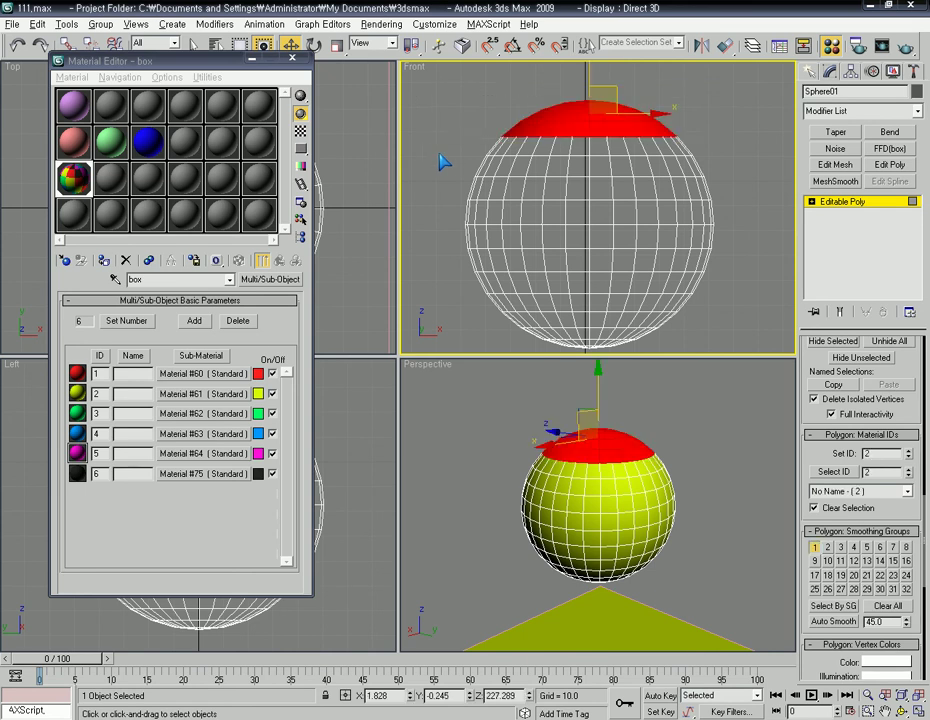
{"action": "left_click", "coordinate": [180, 62]}
{"action": "left_click_drag", "start_coordinate": [455, 92], "coordinate": [760, 175]}
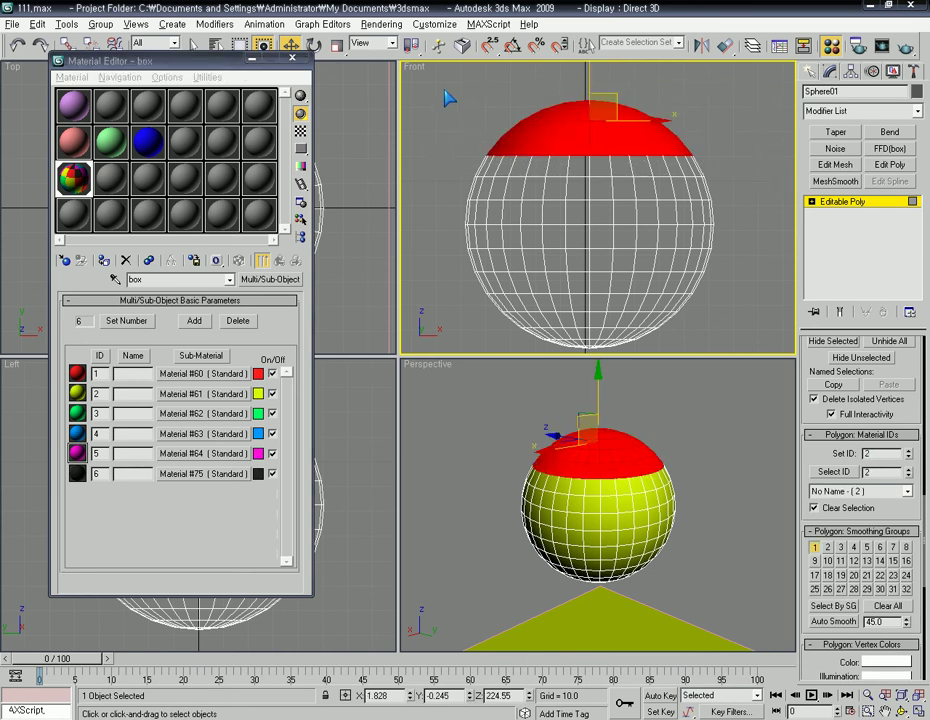
{"action": "left_click_drag", "start_coordinate": [457, 99], "coordinate": [716, 153]}
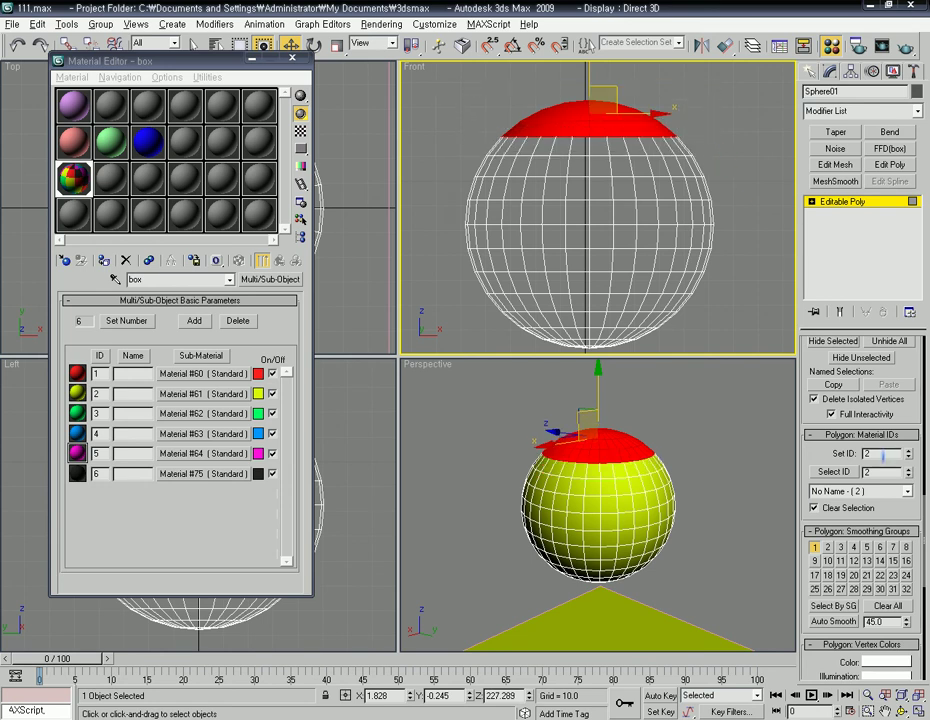
{"action": "left_click", "coordinate": [743, 328]}
Step: Set material ID 3 on the sphere's middle band of polygons and ID 4 on the band directly below it
{"action": "left_click_drag", "start_coordinate": [441, 191], "coordinate": [760, 263]}
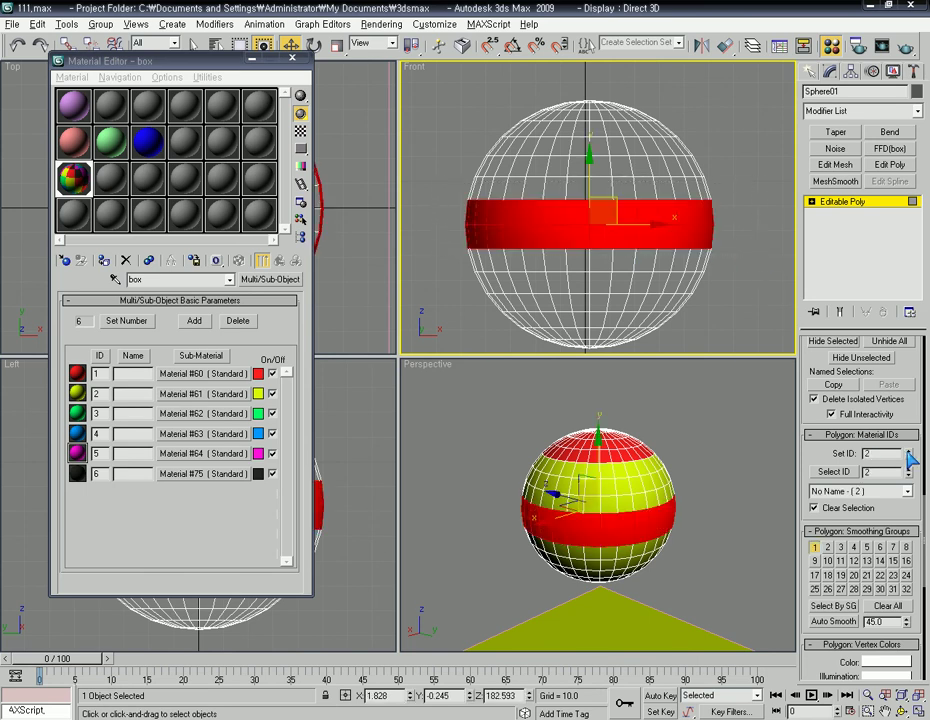
{"action": "left_click", "coordinate": [772, 318]}
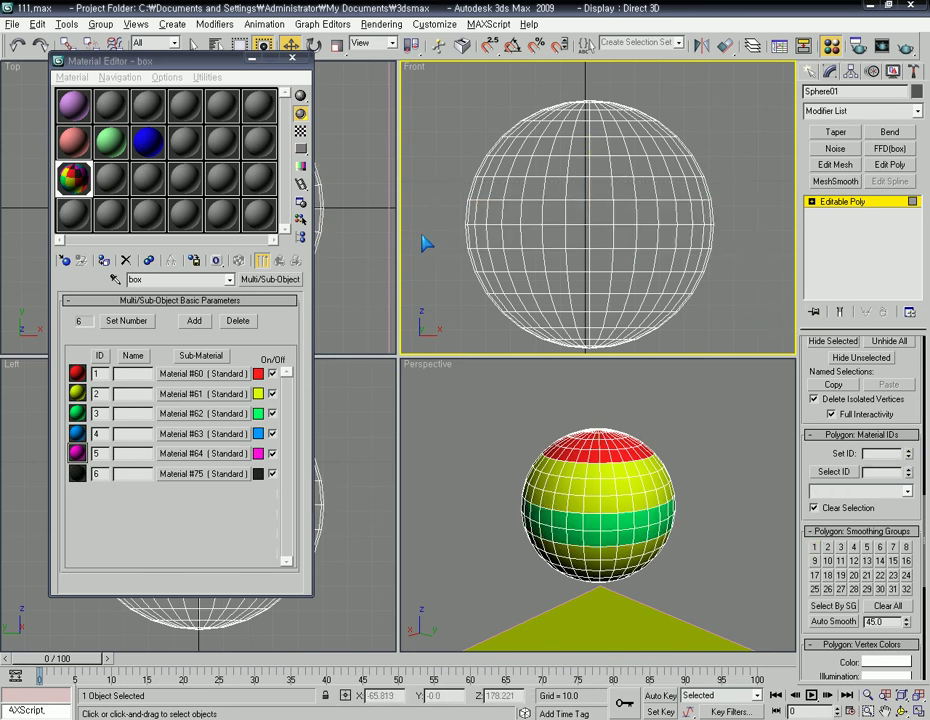
{"action": "left_click_drag", "start_coordinate": [427, 244], "coordinate": [742, 318]}
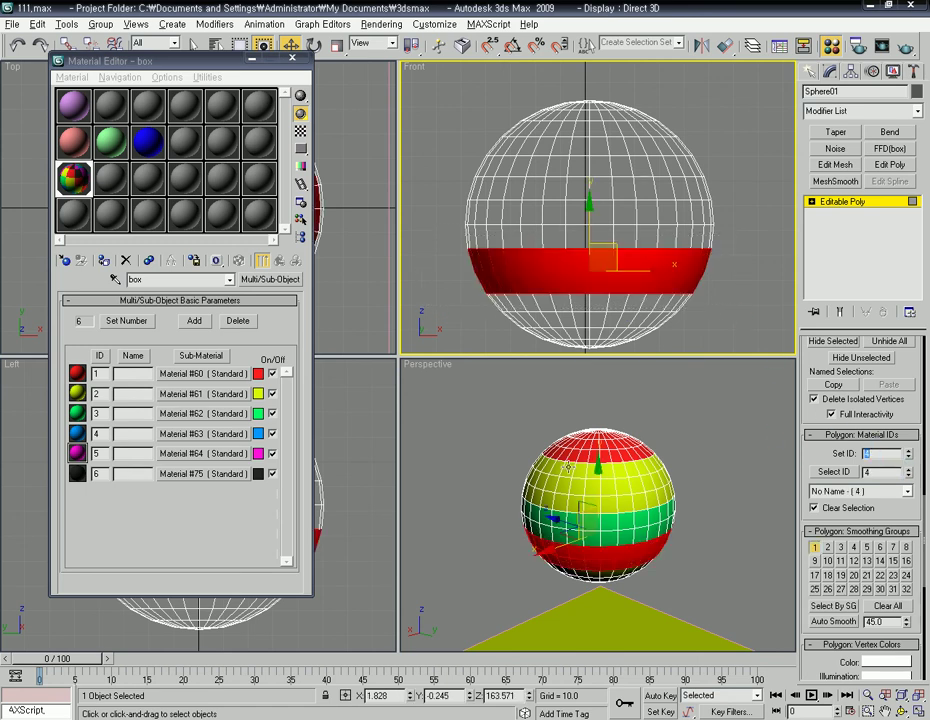
{"action": "left_click", "coordinate": [705, 338]}
Step: Set the material ID of the sphere's bottom cap polygons to 6 and leave polygon level
{"action": "left_click_drag", "start_coordinate": [497, 322], "coordinate": [720, 350]}
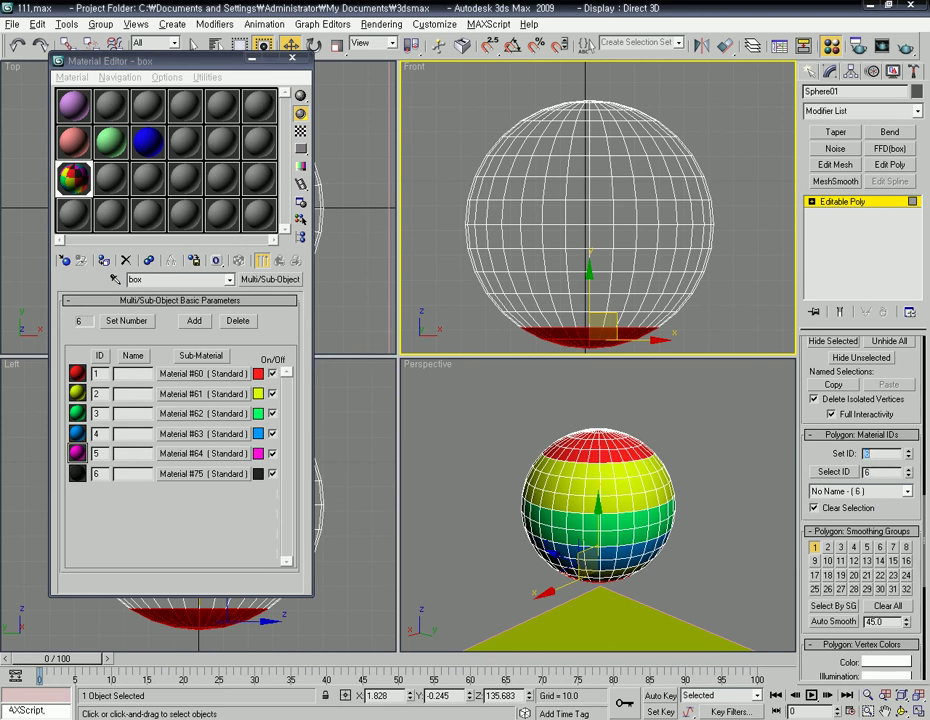
{"action": "left_click", "coordinate": [733, 348]}
{"action": "middle_click_drag", "start_coordinate": [657, 553], "coordinate": [597, 512], "text": "alt"}
{"action": "middle_click_drag", "start_coordinate": [556, 567], "coordinate": [675, 486], "text": "alt"}
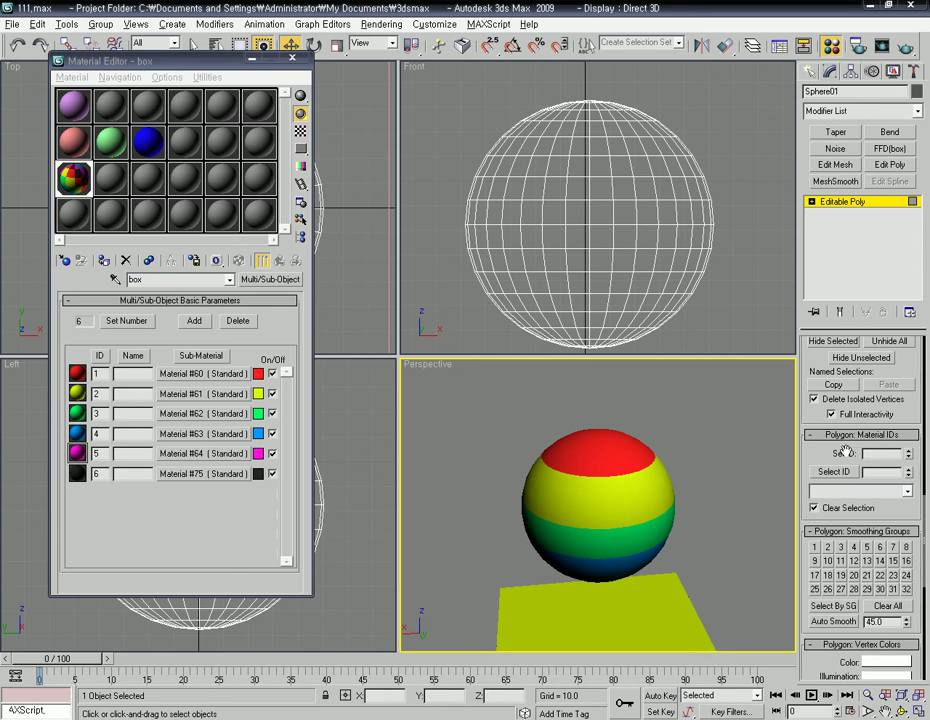
{"action": "left_click", "coordinate": [862, 202]}
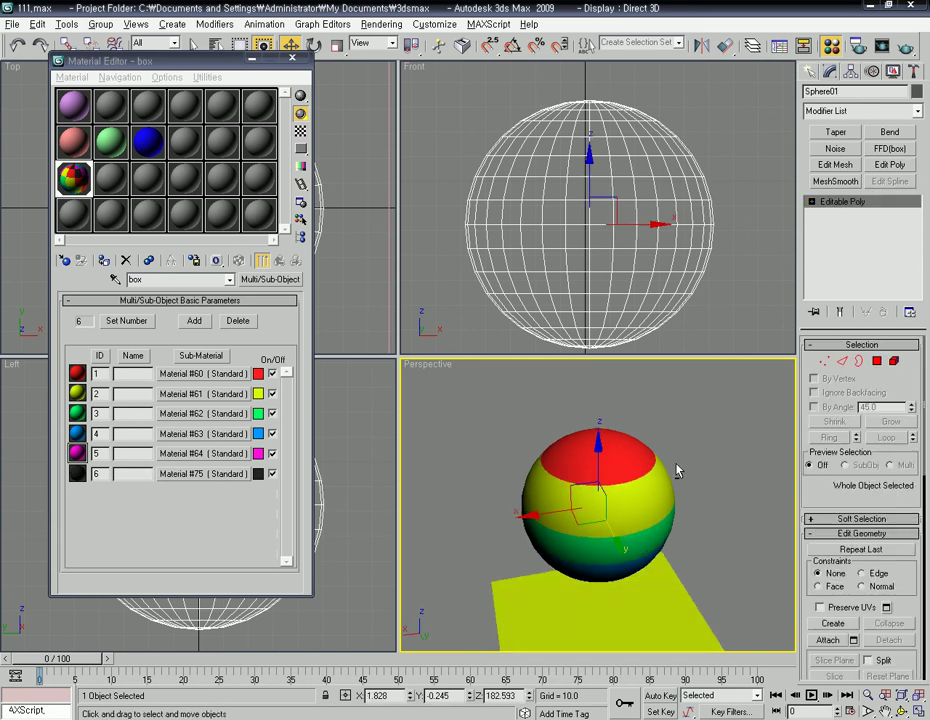